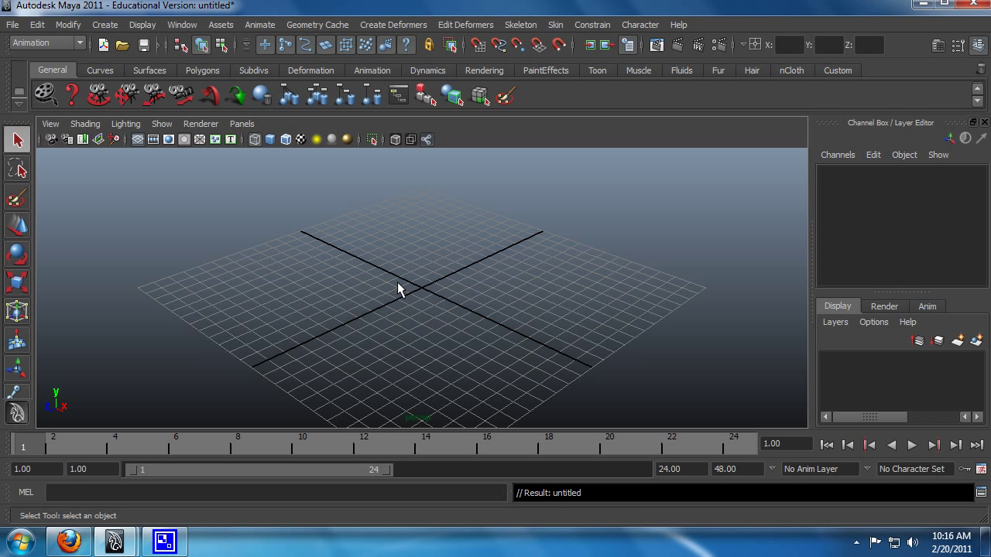
Step: Draw a practice leg joint chain in the side view with the Joint Tool, from hip through knee and heel to toe
key(space)
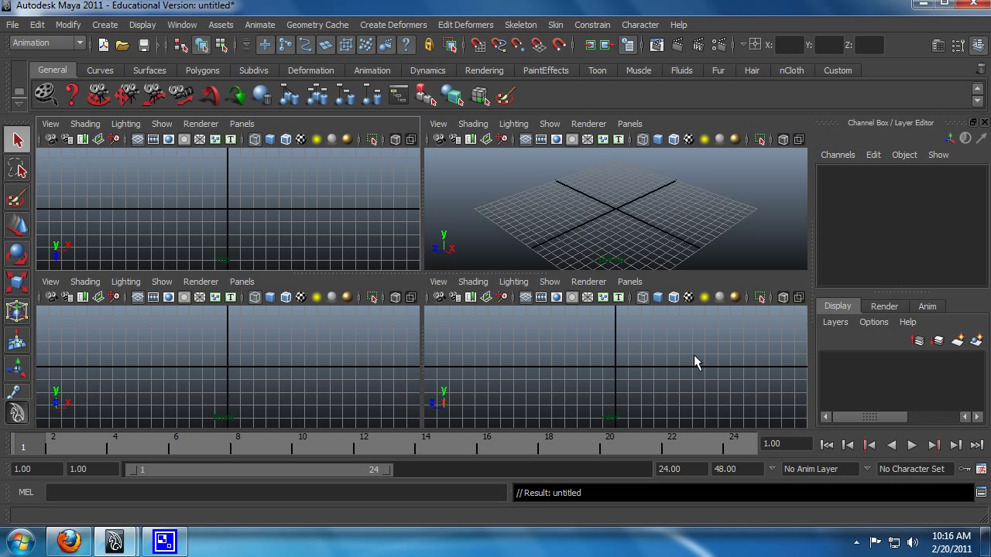
key(space)
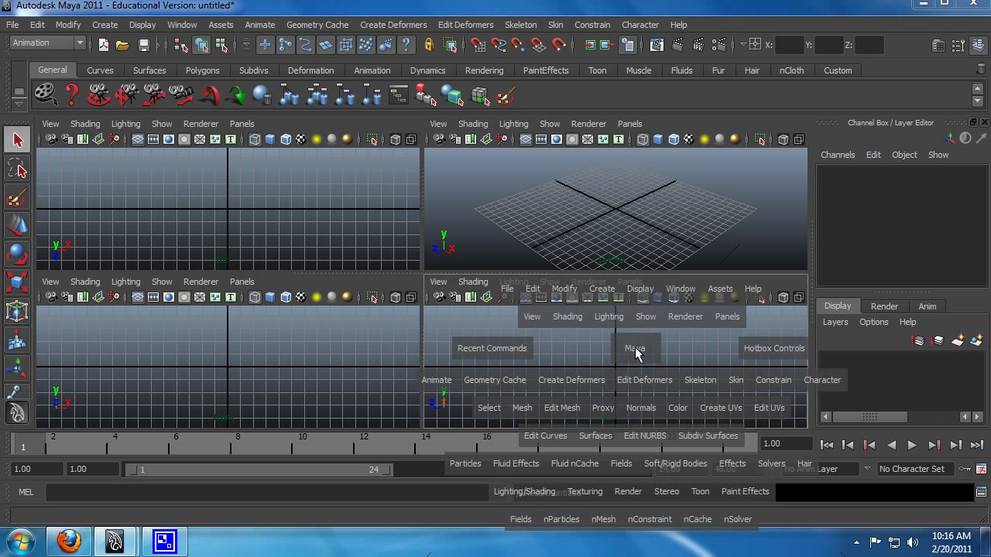
alt+middle_drag(546, 230, 556, 339)
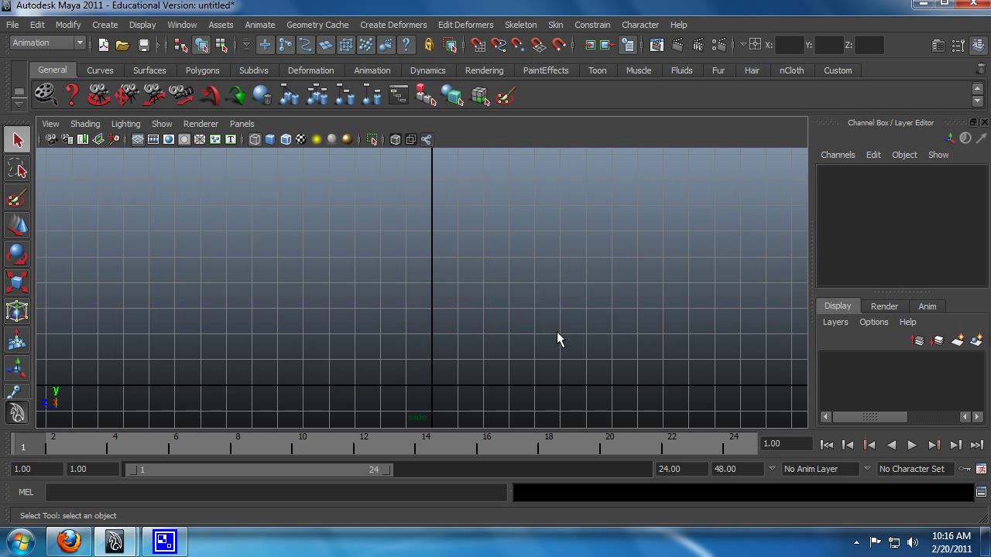
click(364, 71)
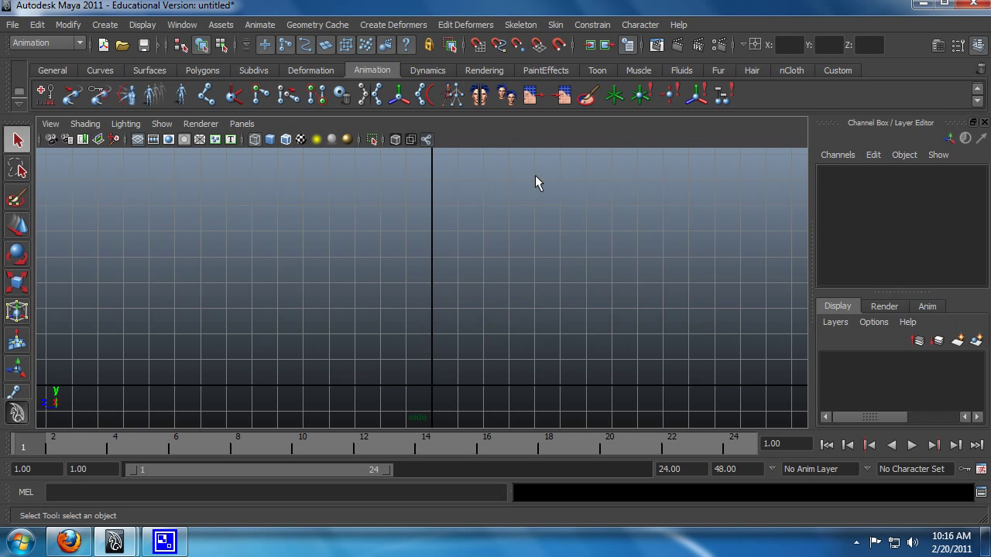
click(209, 96)
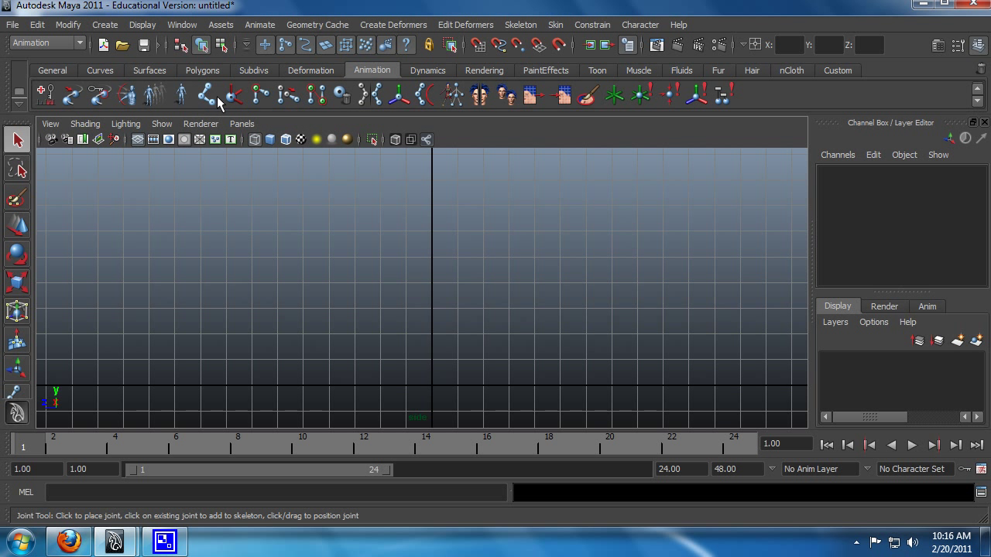
alt+middle_drag(531, 294, 518, 316)
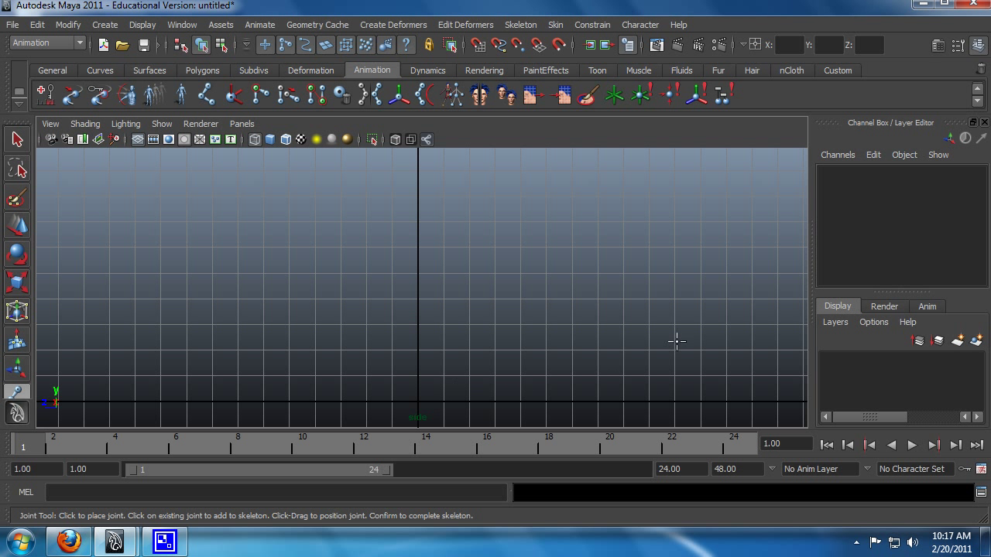
click(536, 243)
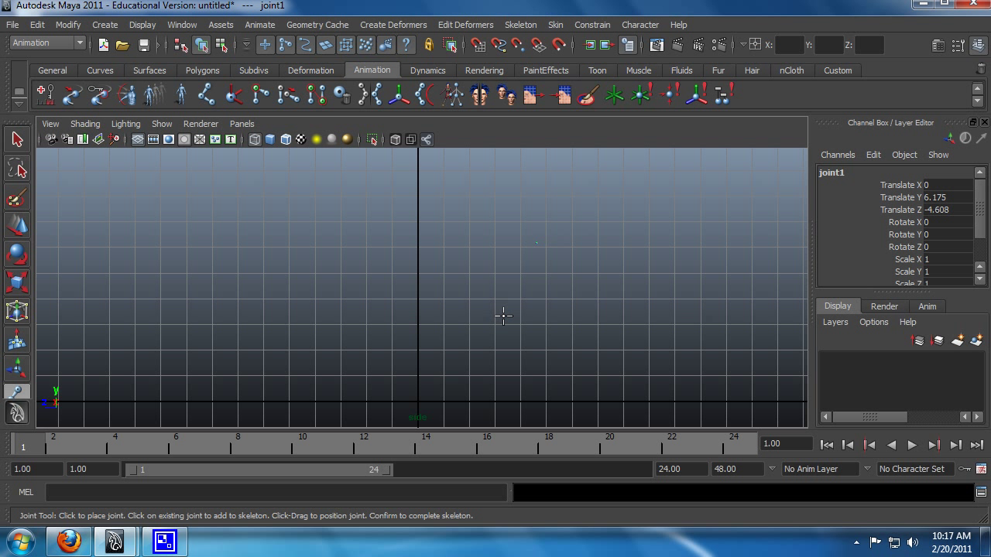
click(504, 315)
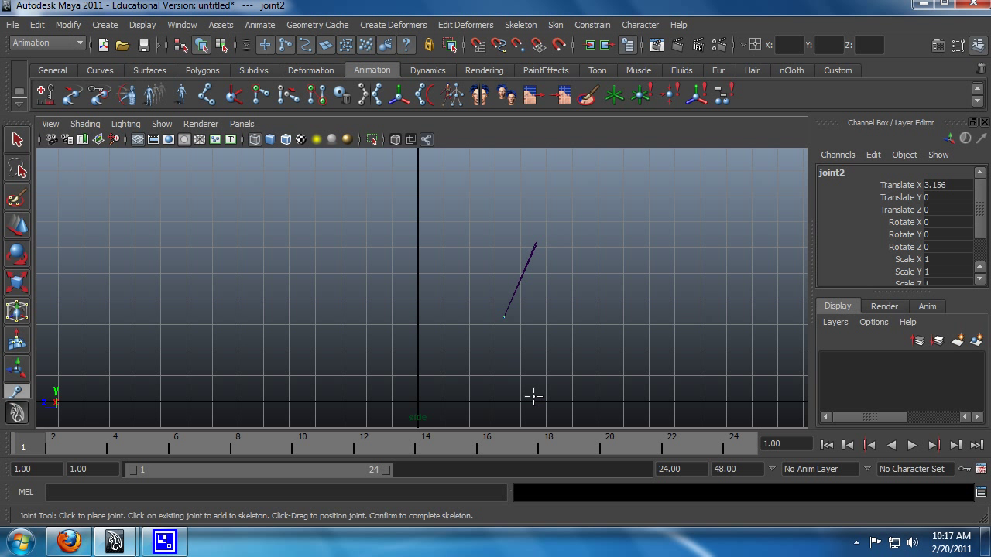
drag(533, 396, 523, 398)
click(494, 397)
click(524, 393)
key(q)
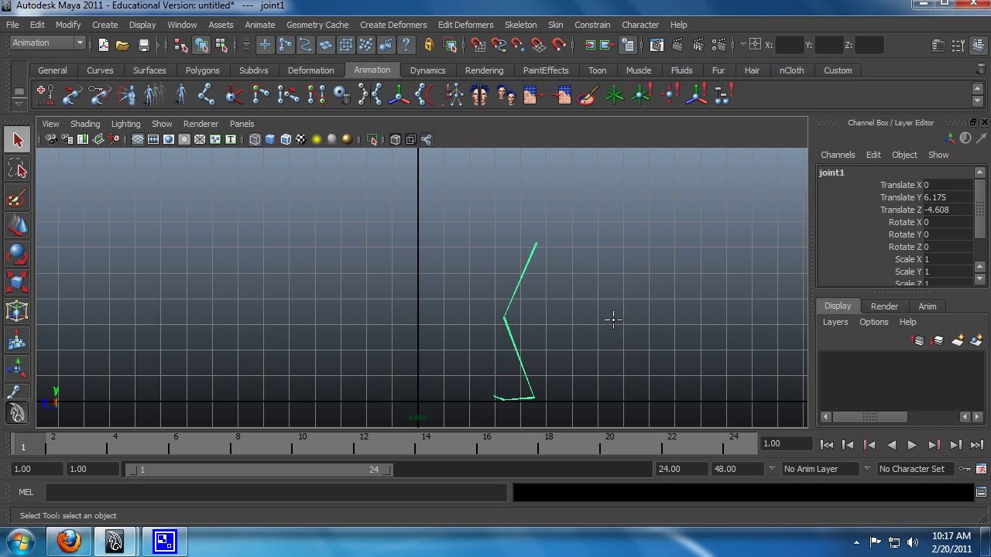
Step: Try rotating the practice chain's knee joint about X by about -31° in the perspective view and undo the rotation
key(space)
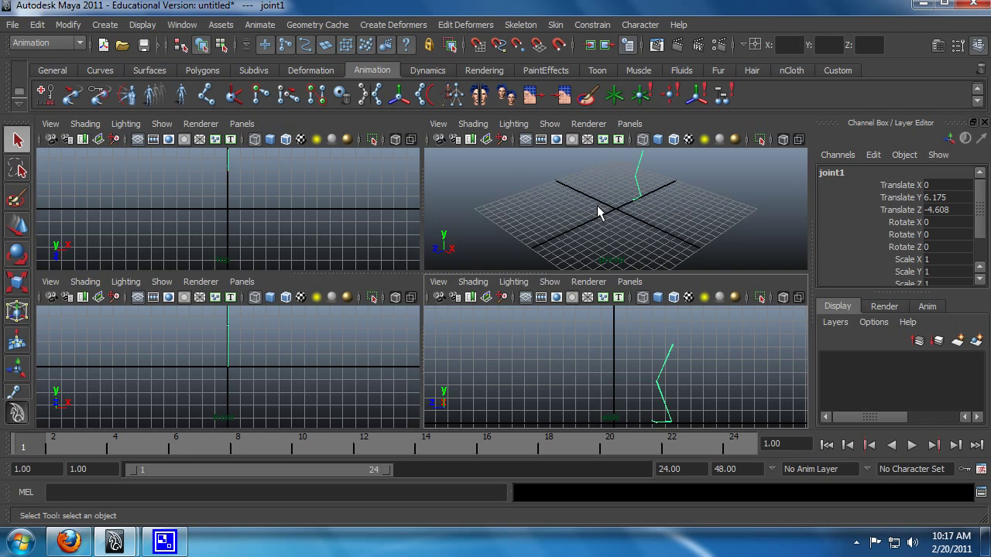
key(space)
alt+drag(382, 283, 500, 274)
alt+middle_drag(500, 274, 531, 302)
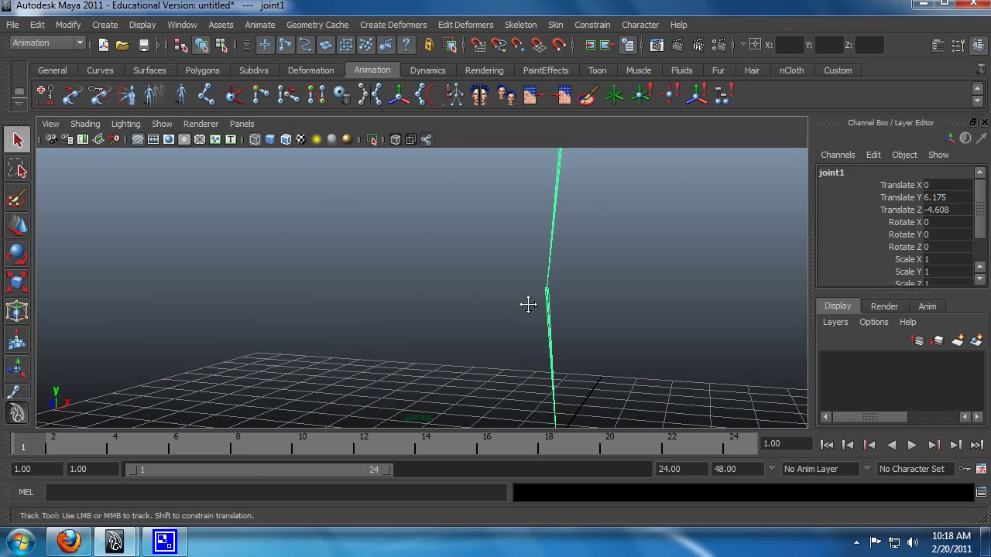
alt+drag(531, 301, 416, 298)
alt+right_drag(416, 299, 511, 338)
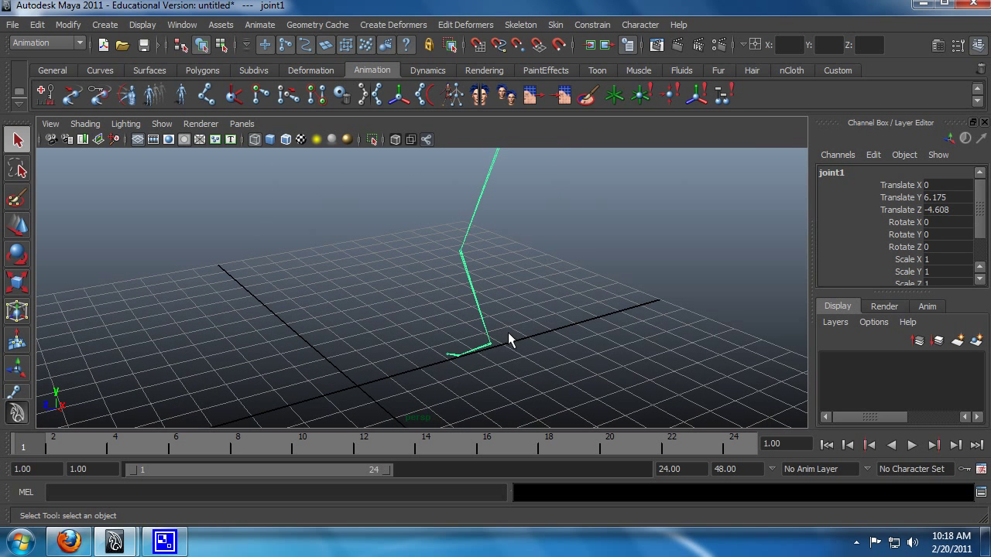
click(484, 340)
key(e)
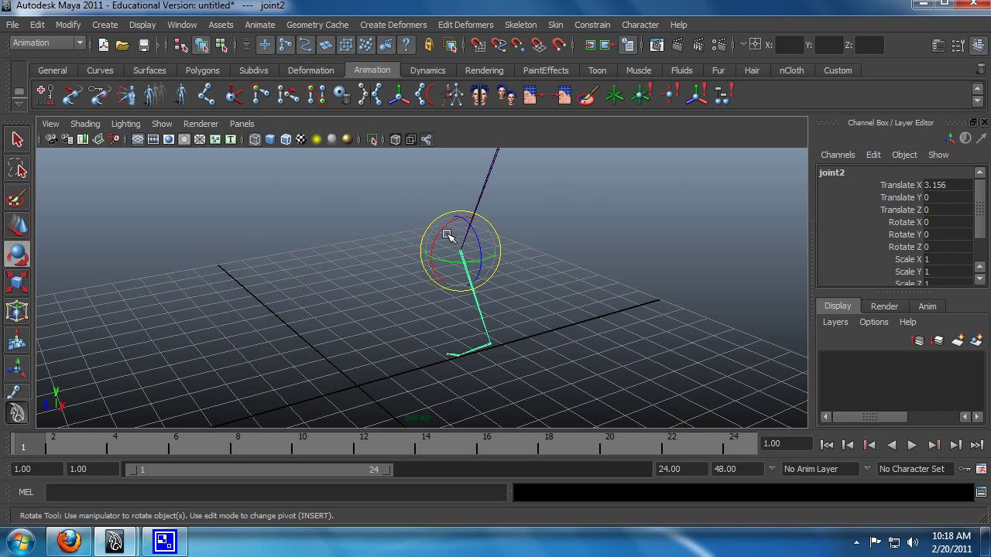
drag(444, 232, 460, 222)
key(z)
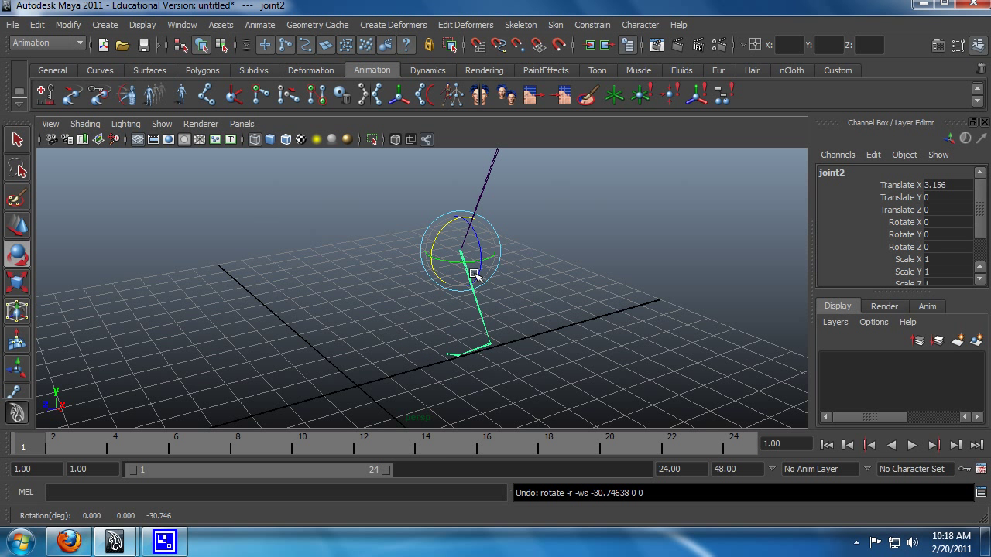
Step: Try moving the practice chain's knee joint and scaling it to about 2.24 in X, undoing both changes
key(w)
drag(474, 256, 476, 305)
key(z)
key(r)
key(z)
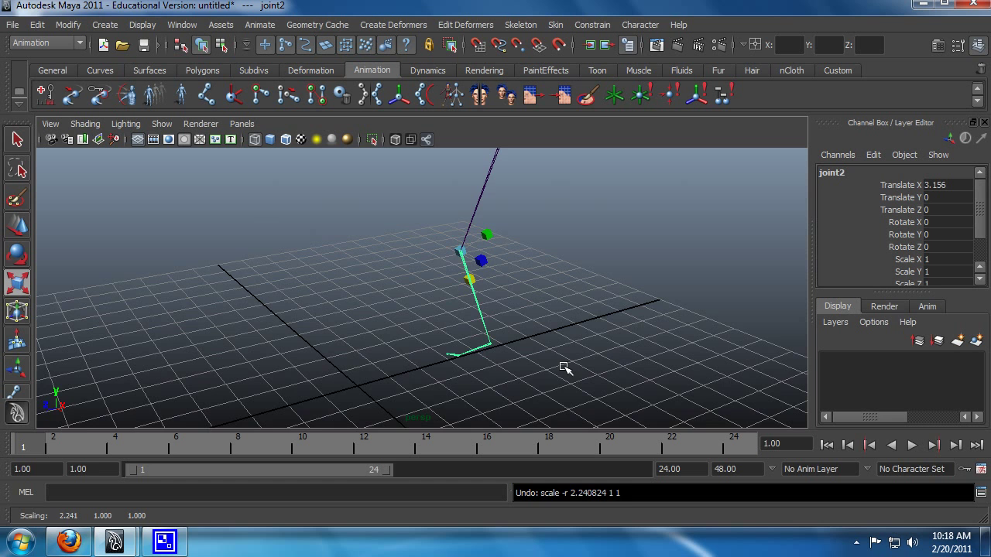
Step: Open the scene Lesson1.mb from the Desktop, discarding the unsaved practice scene
alt+drag(582, 356, 533, 330)
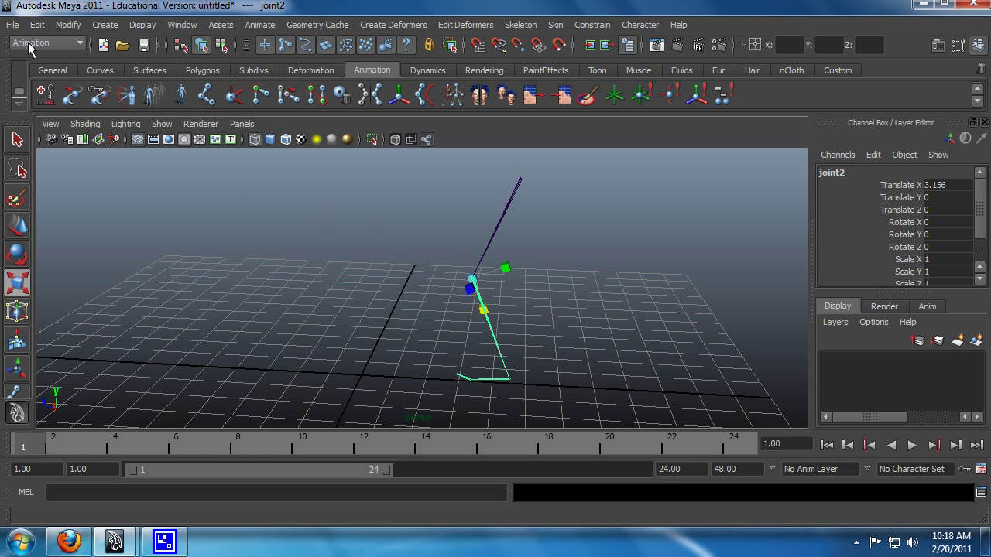
click(12, 25)
click(46, 64)
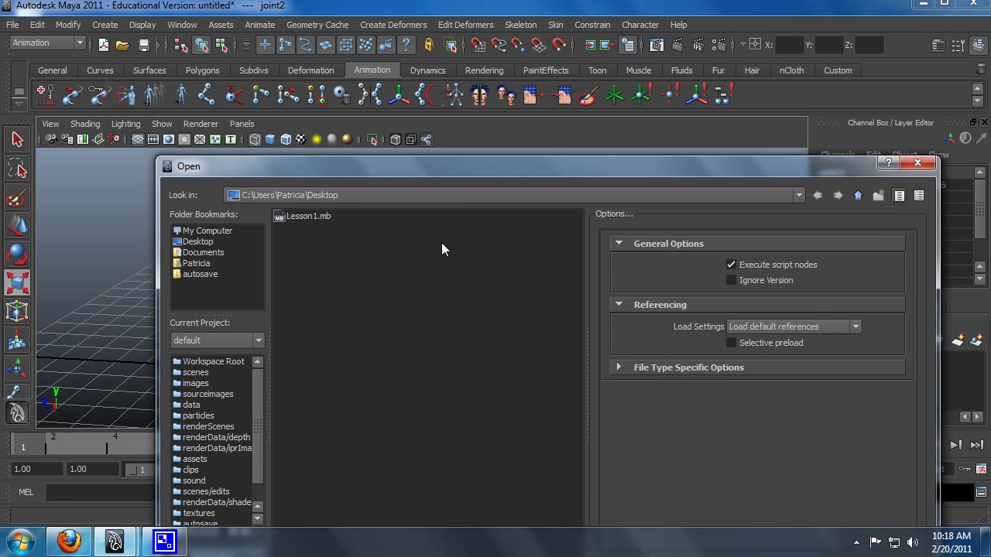
double_click(302, 216)
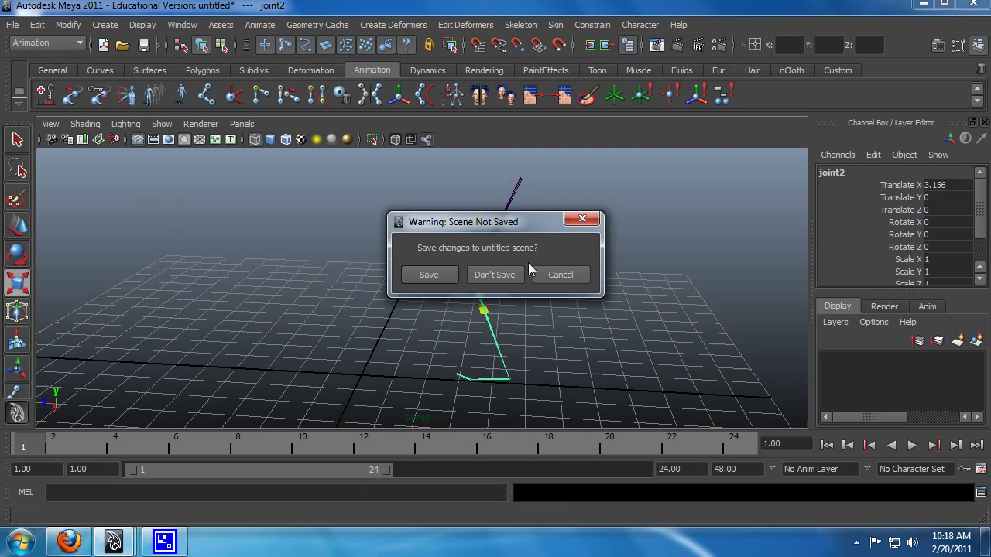
click(495, 275)
Step: Place leg joints at the model's hip, knee and heel in the side view with the Joint Tool
alt+drag(444, 309, 481, 294)
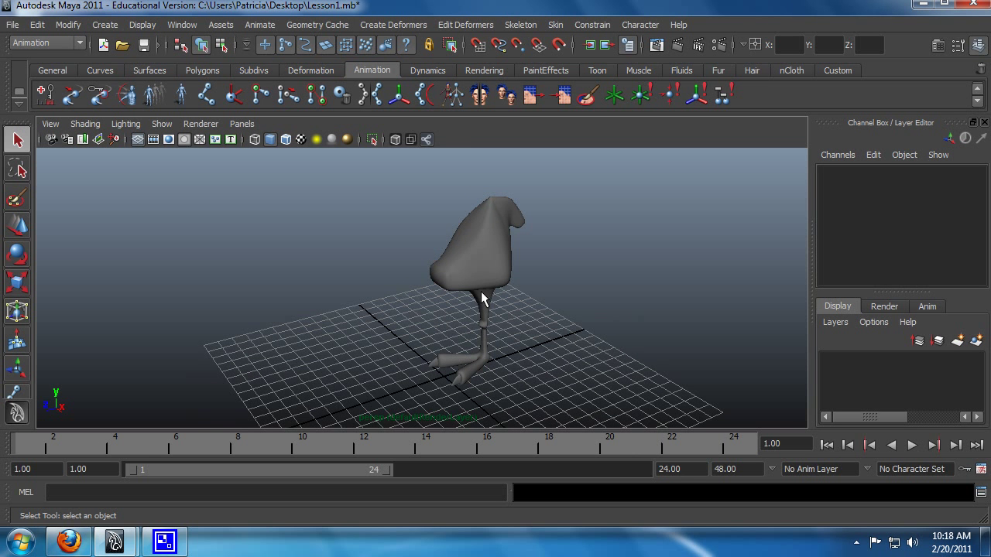
key(space)
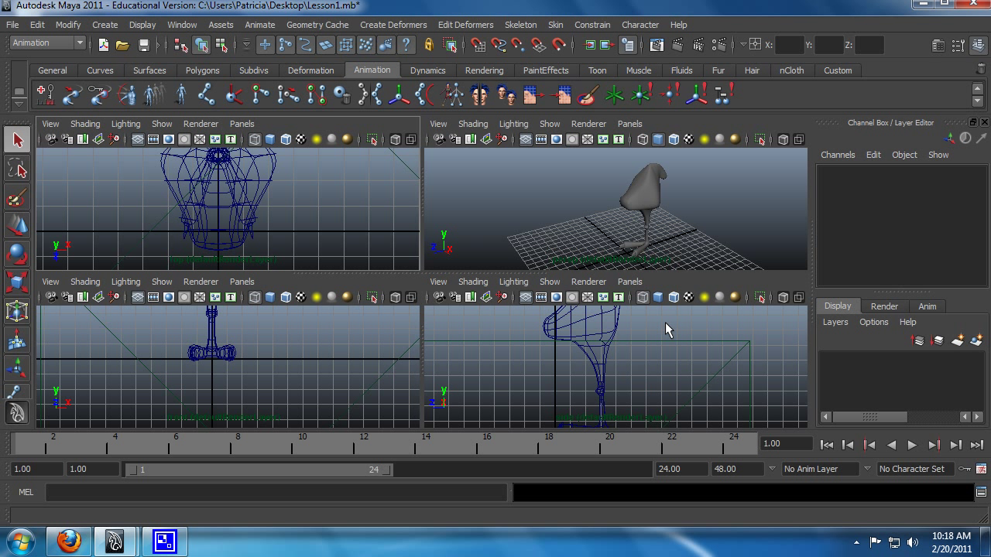
key(space)
scroll(520, 332, down, 4)
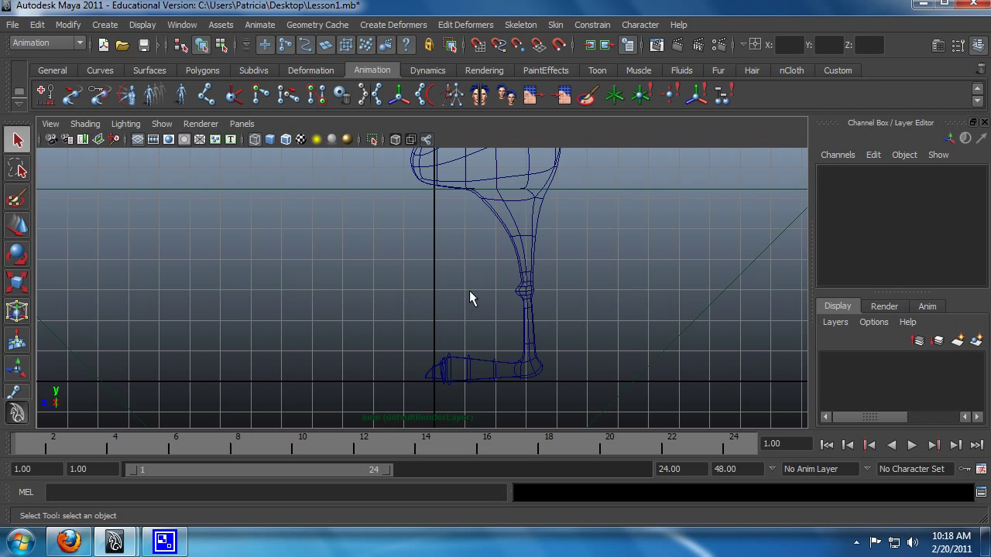
click(206, 94)
alt+middle_drag(599, 254, 457, 198)
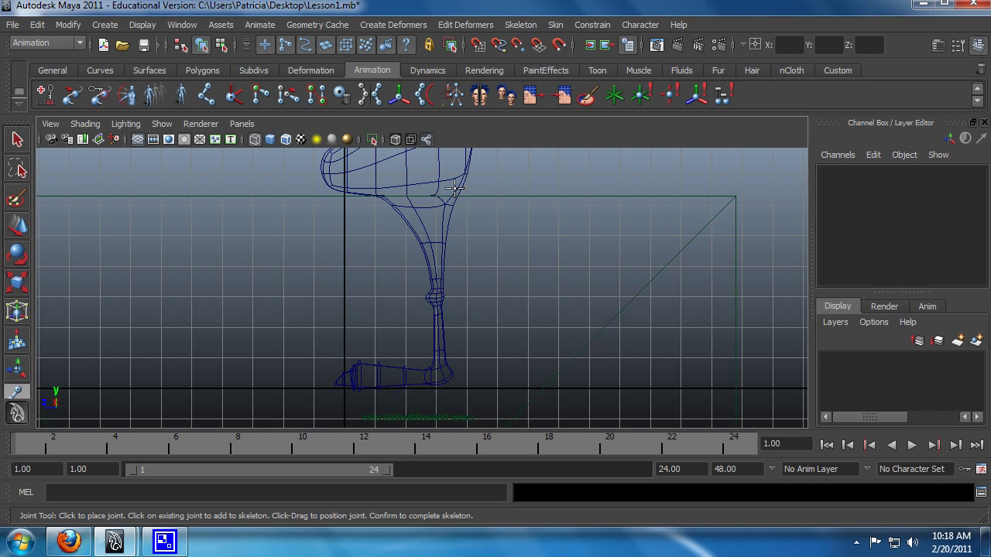
click(452, 197)
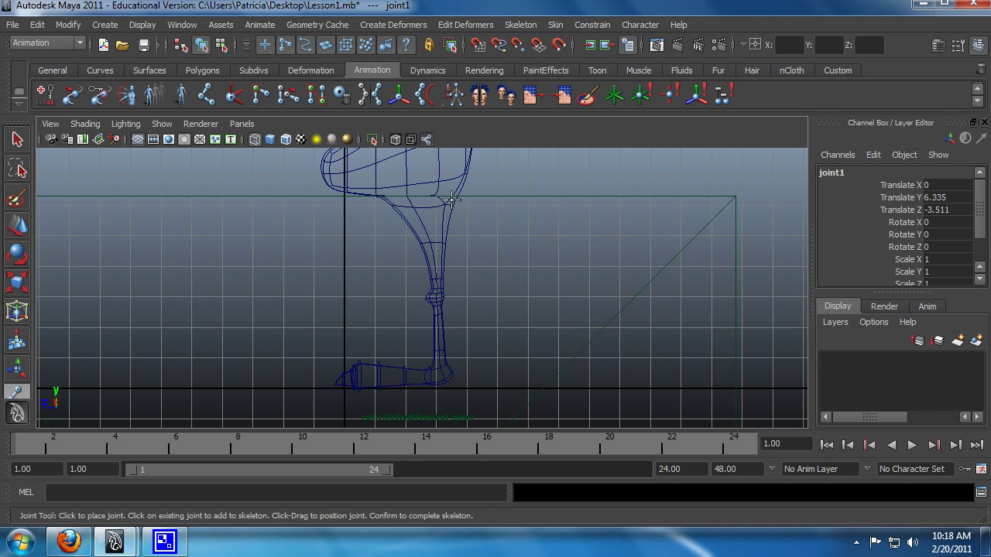
click(431, 297)
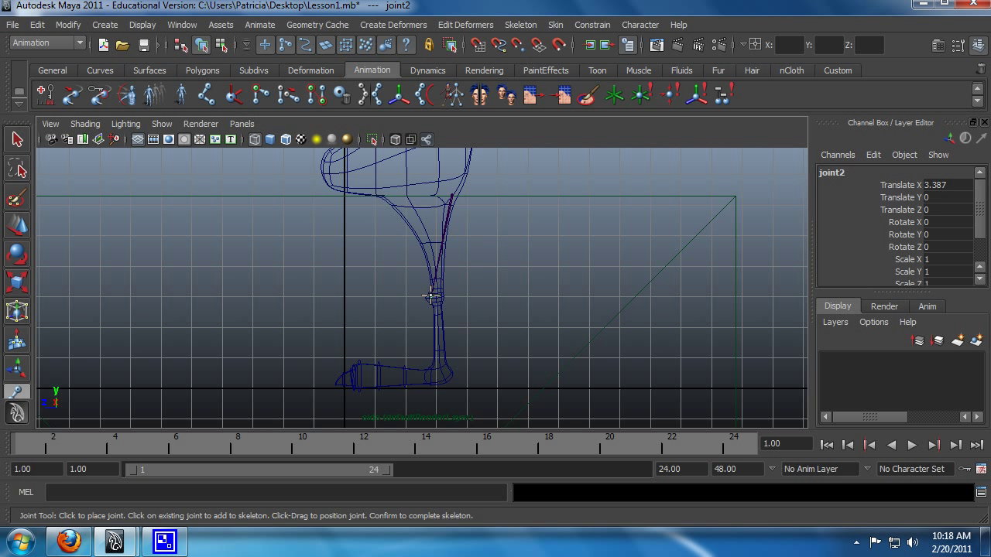
click(448, 375)
Step: Extend the leg chain with four more joints along the foot to the toe tip and complete the skeleton
click(431, 381)
click(397, 382)
click(364, 379)
click(355, 384)
key(q)
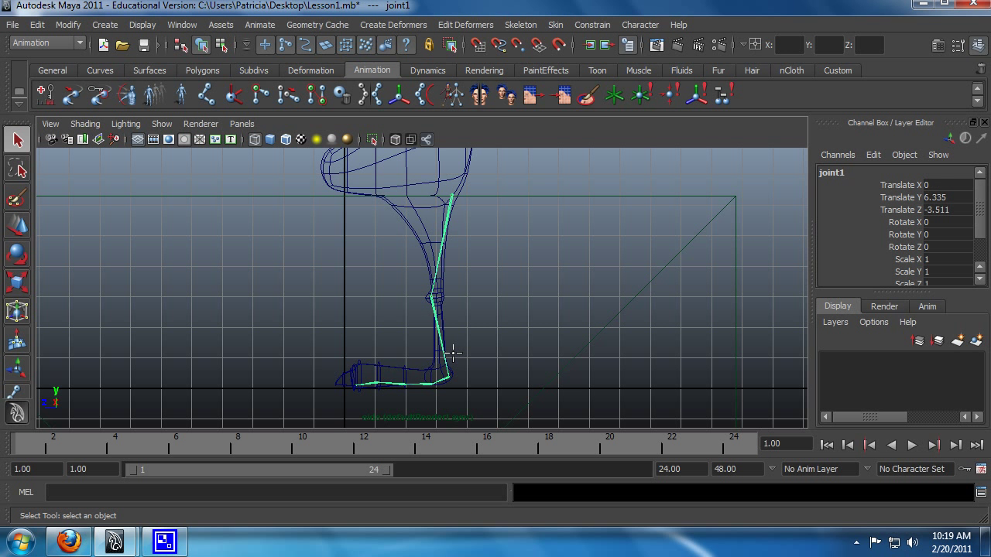
Step: In the perspective view, move the first foot joint after the heel along X into the toe on the positive X side
key(space)
key(space)
key(space)
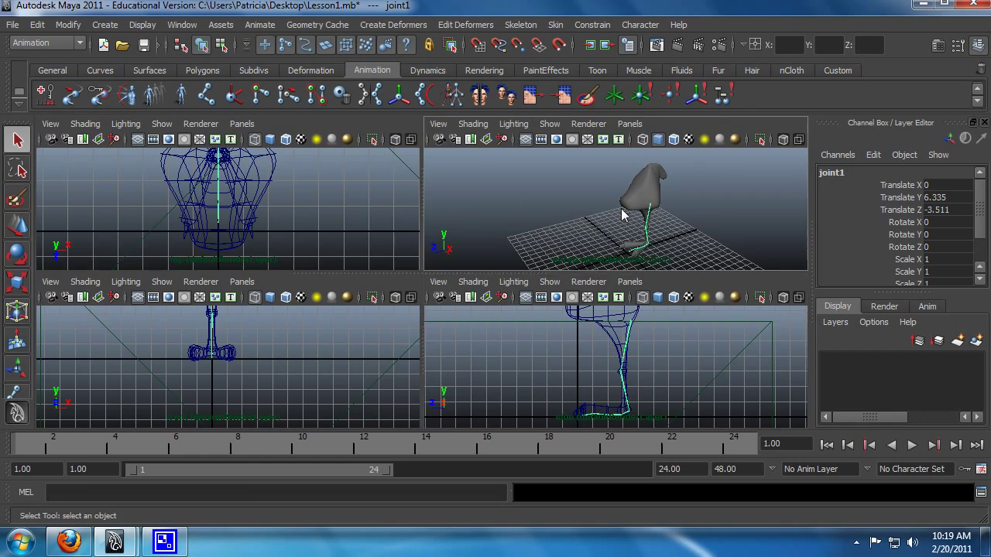
key(space)
alt+drag(394, 277, 511, 318)
alt+middle_drag(511, 318, 545, 346)
alt+drag(545, 346, 515, 349)
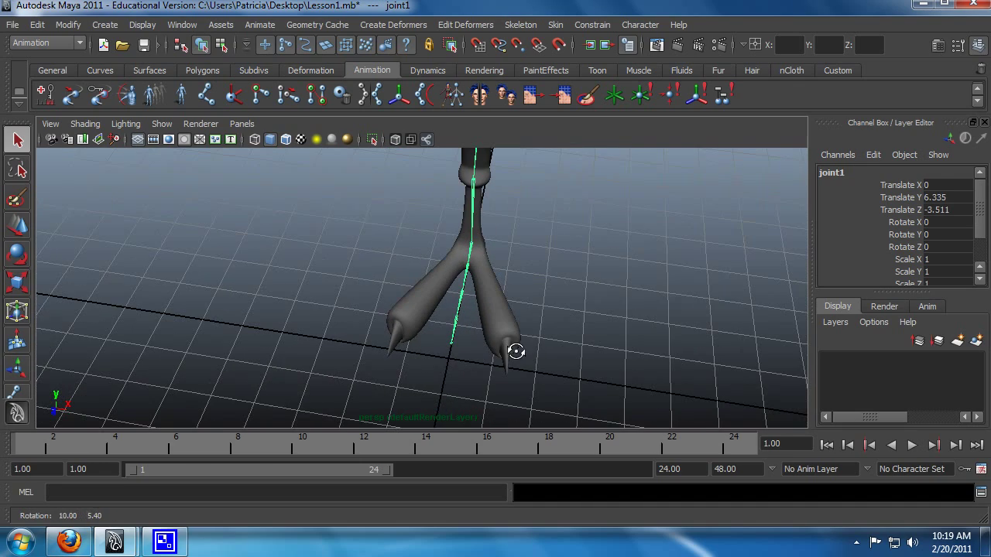
click(469, 265)
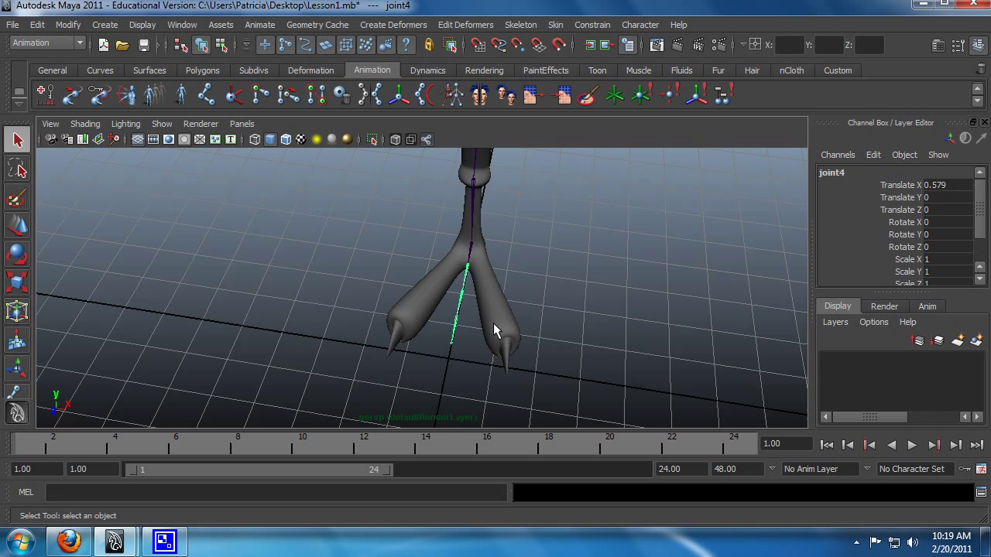
alt+drag(494, 324, 515, 313)
key(w)
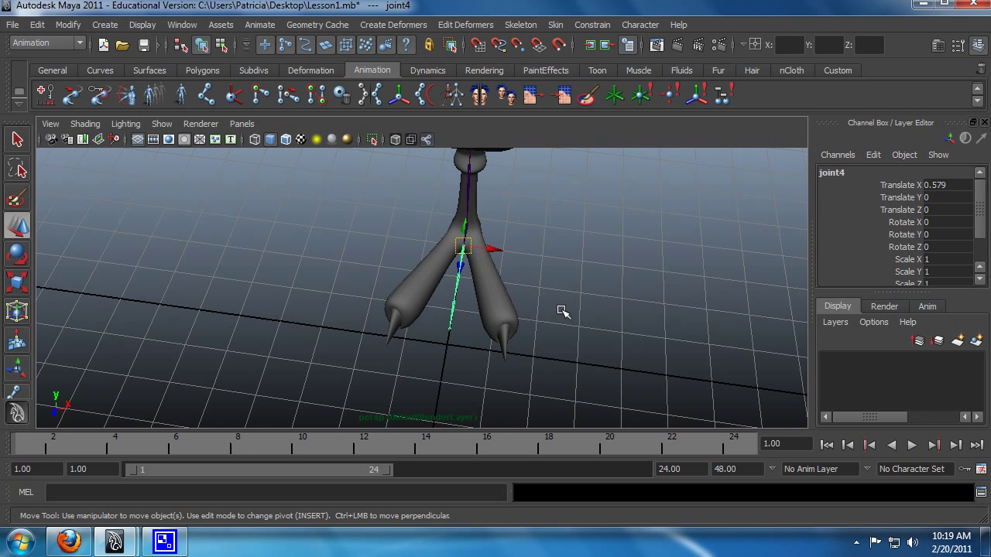
drag(494, 249, 523, 286)
Step: Move the next two foot joints, joint5 and joint6, along X to follow the middle of the same toe
key(q)
click(478, 281)
key(w)
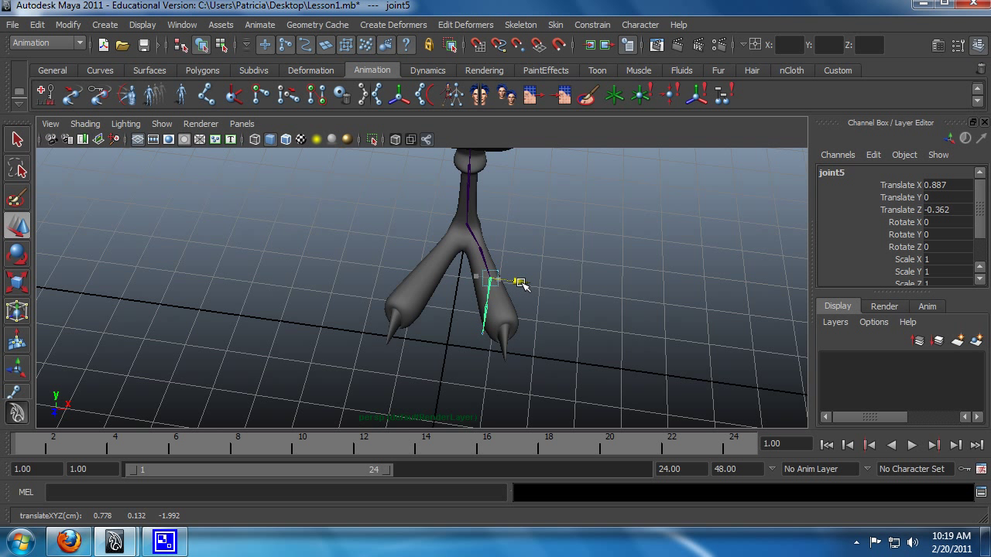
key(q)
click(487, 310)
key(w)
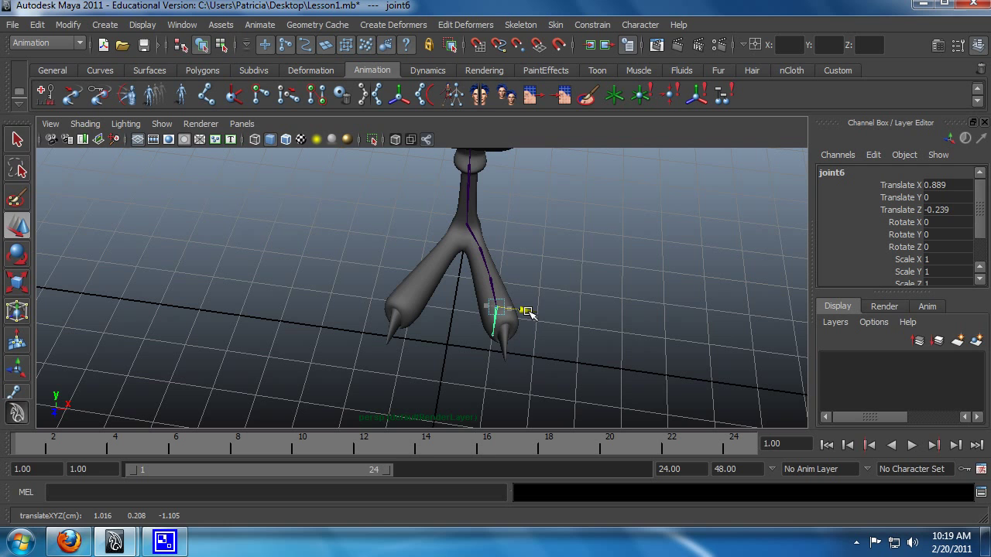
Step: Move the chain's end joint along X to the base of the claw, at about -0.196 Translate Z
key(q)
click(499, 334)
key(w)
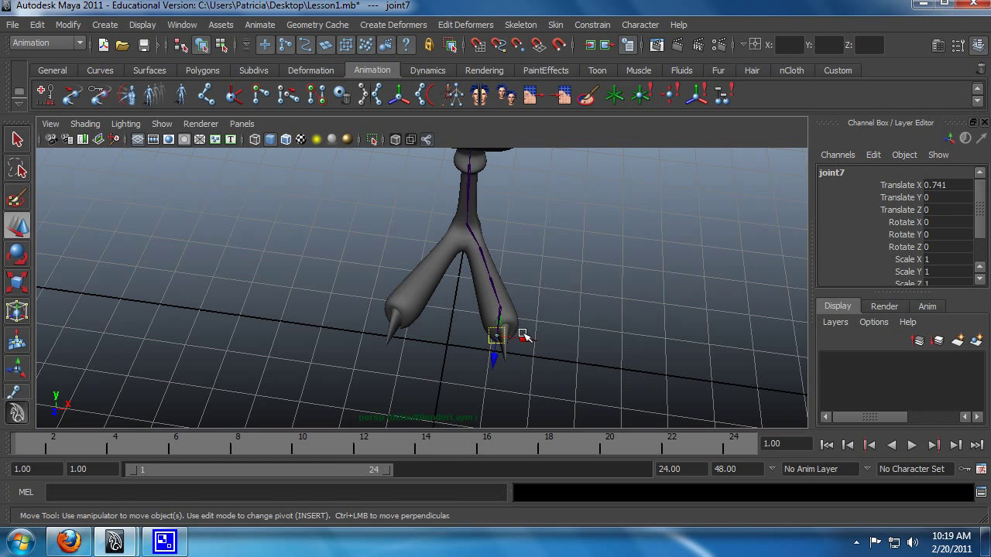
drag(524, 335, 566, 271)
alt+middle_drag(566, 271, 590, 261)
alt+drag(590, 261, 473, 291)
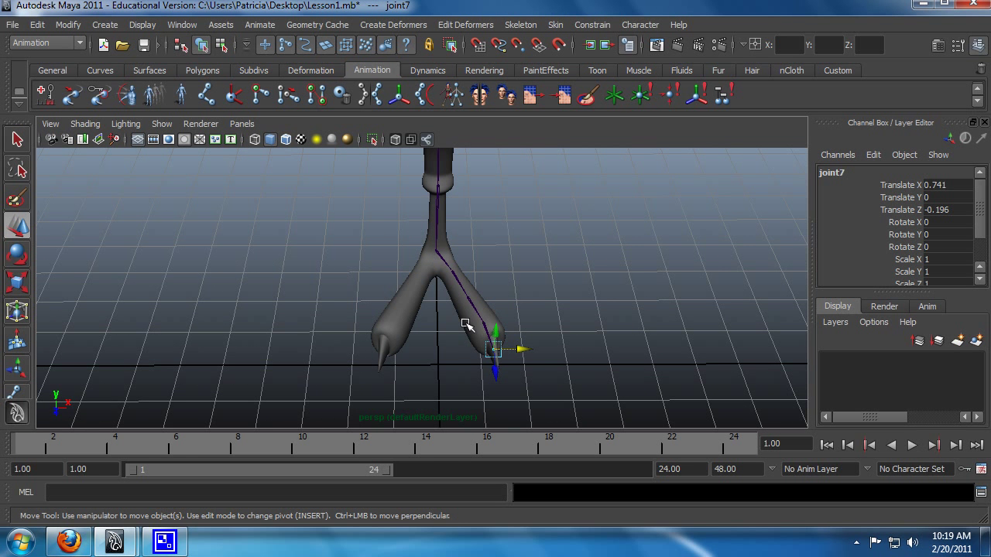
key(q)
alt+right_drag(457, 323, 463, 339)
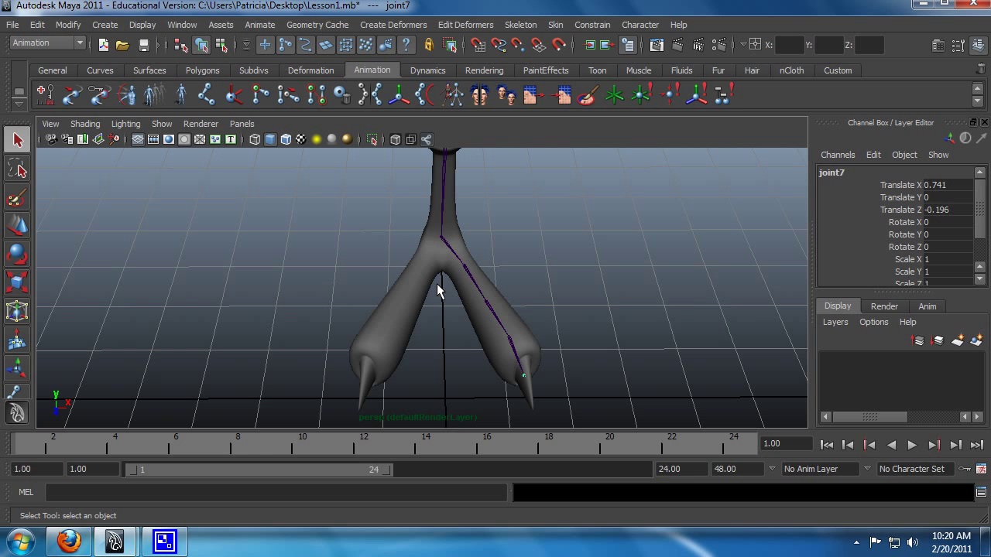
alt+drag(544, 289, 470, 294)
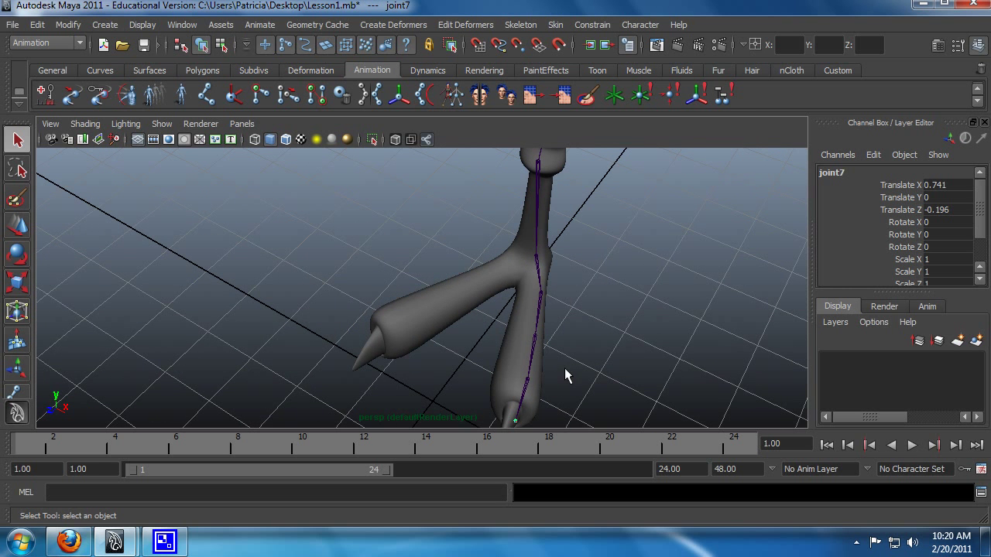
Step: Mirror the toe's joint chain starting at joint4 across the YZ plane with the Behavior function into the other toe
alt+drag(335, 241, 512, 281)
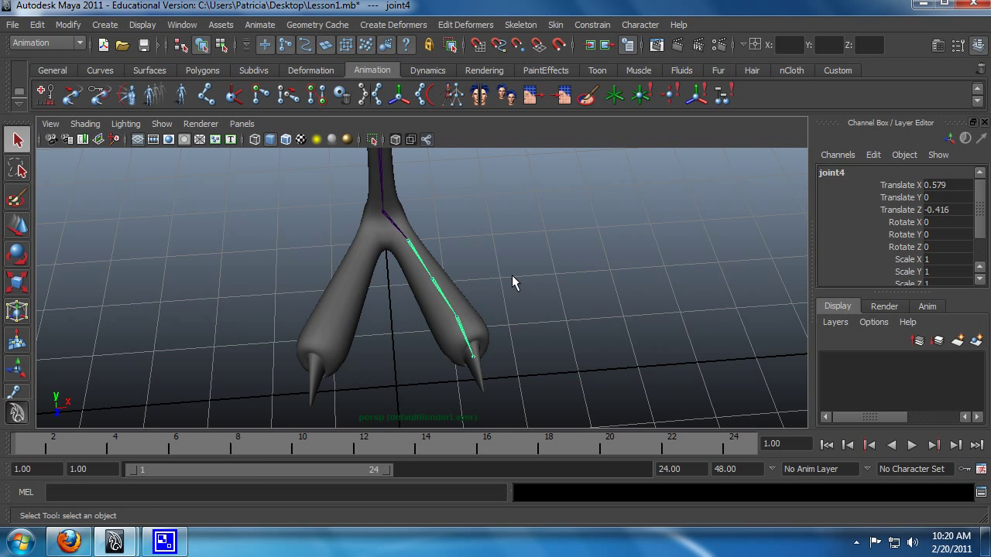
alt+middle_drag(513, 310, 559, 265)
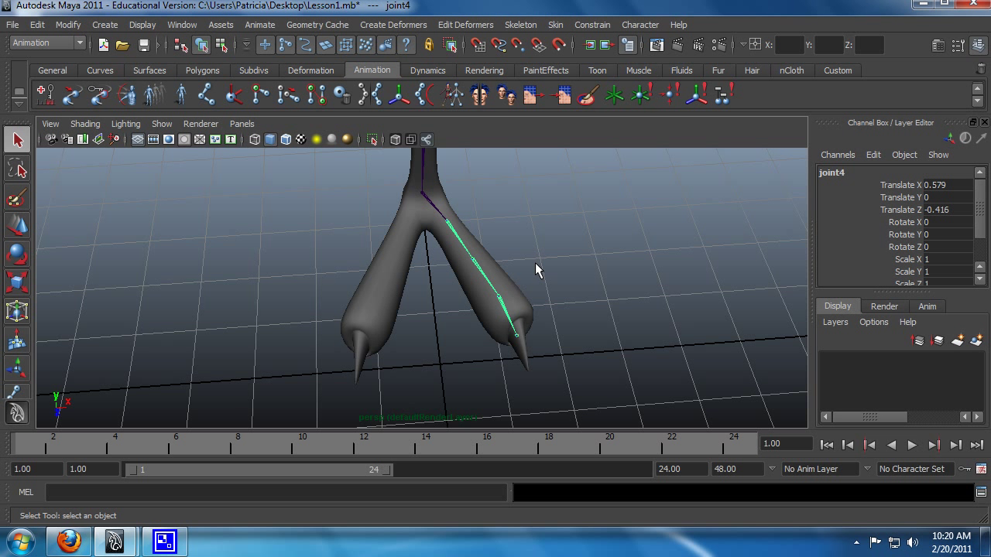
alt+drag(578, 274, 543, 277)
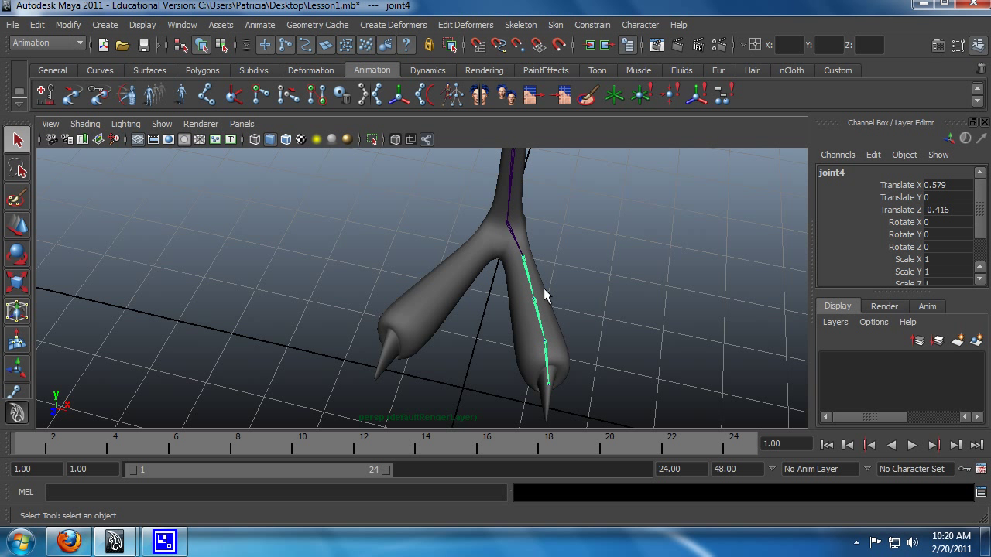
alt+drag(507, 283, 532, 278)
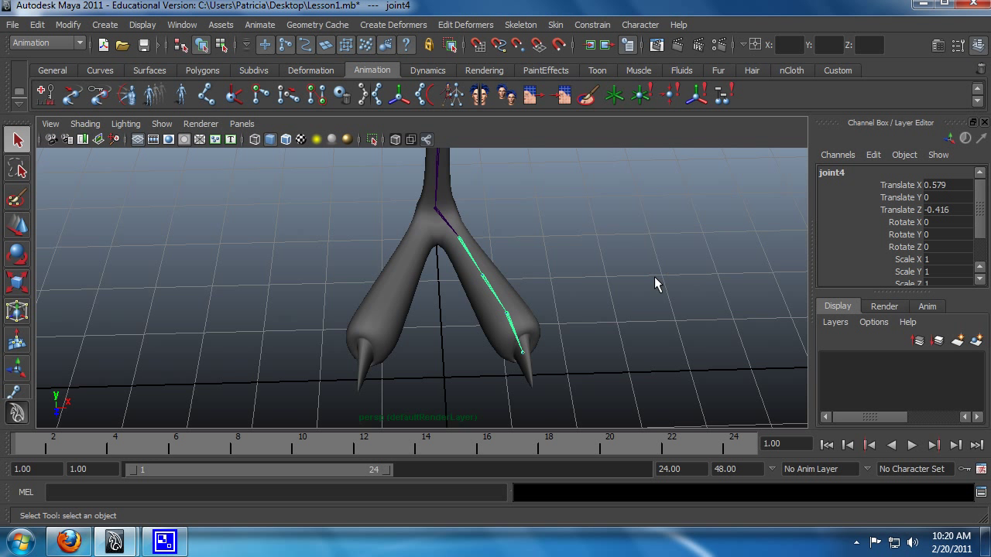
click(520, 25)
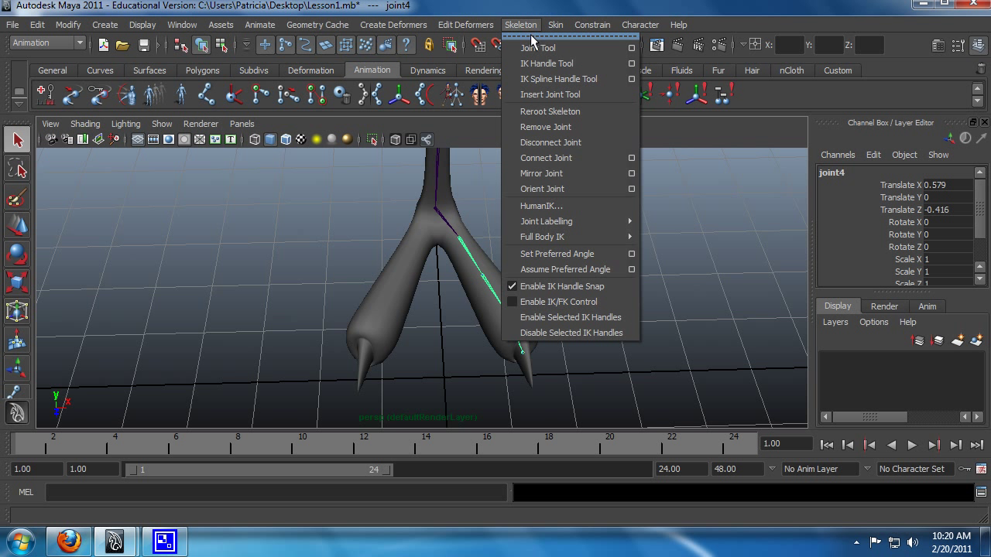
click(632, 174)
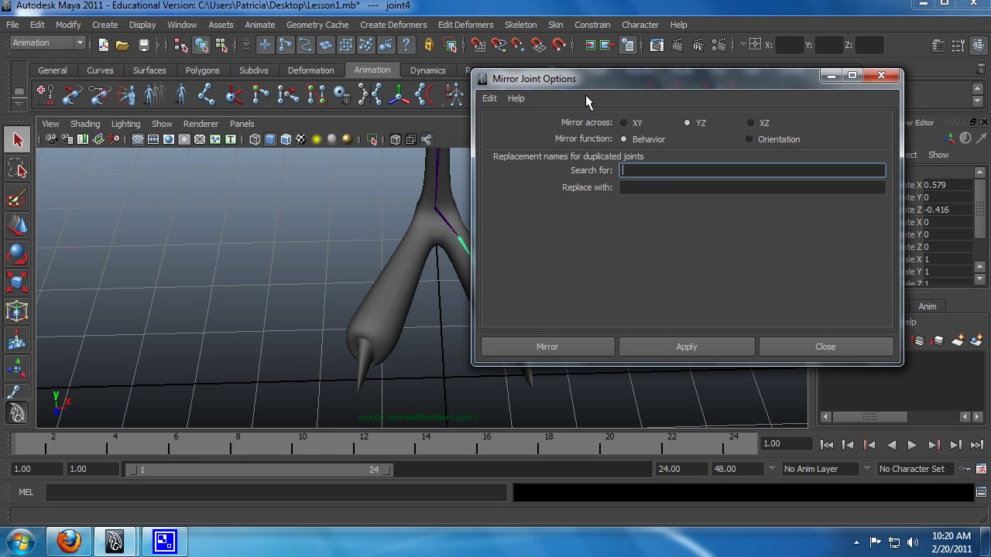
drag(587, 78, 658, 68)
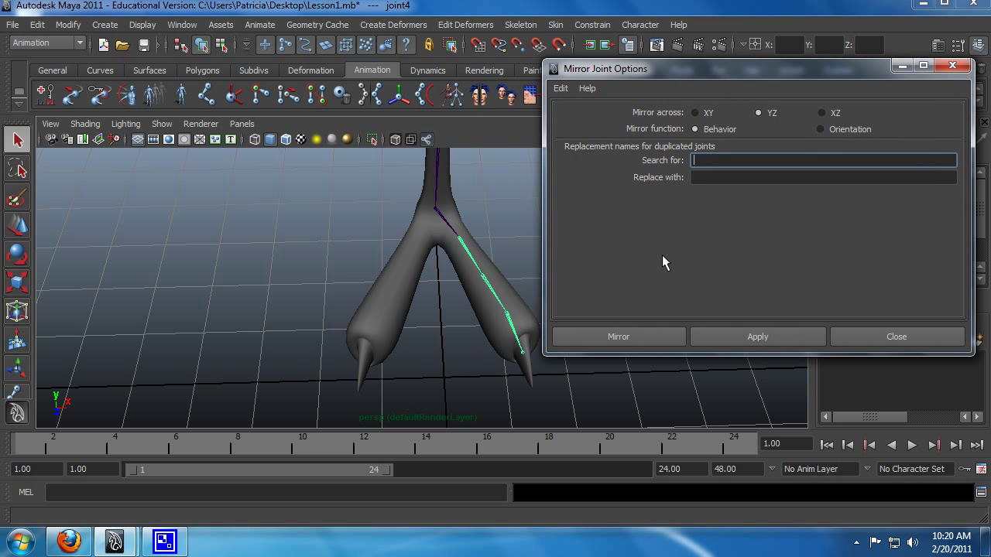
mouse_move(482, 276)
alt+mouse_down()
mouse_move(454, 254)
mouse_move(469, 263)
alt+mouse_up()
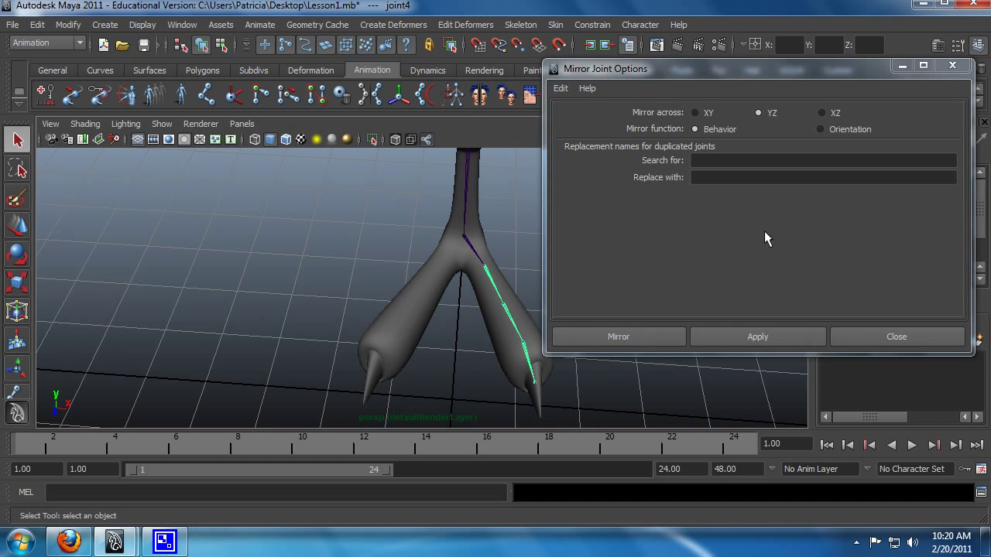
alt+drag(456, 275, 409, 257)
click(660, 338)
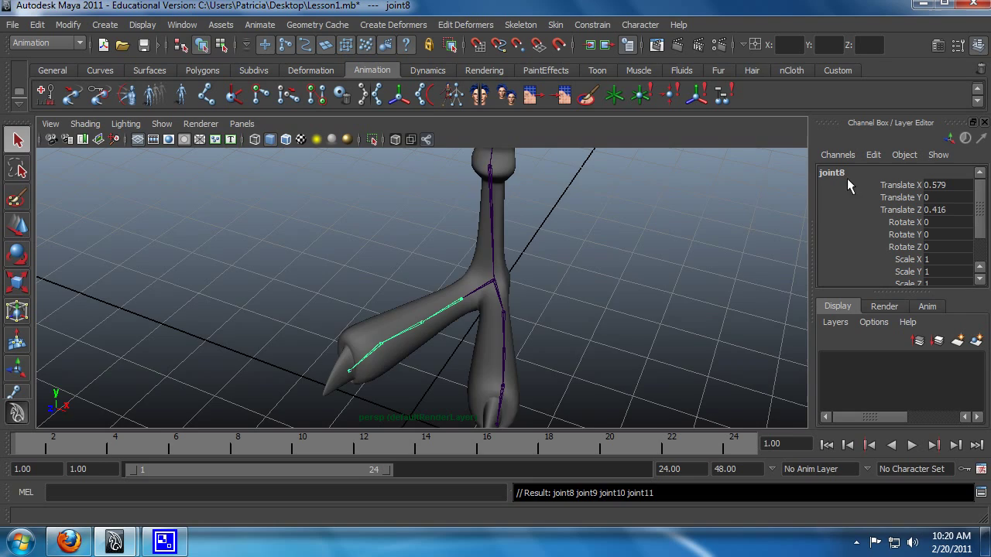
Step: Try rotating the first joints of both toes, joint8 and joint4, to test the chains, and undo the rotations
mouse_move(503, 275)
alt+mouse_down()
mouse_move(469, 294)
mouse_move(454, 285)
mouse_move(557, 261)
mouse_move(512, 262)
alt+mouse_up()
alt+middle_drag(511, 262, 462, 240)
alt+drag(463, 240, 563, 238)
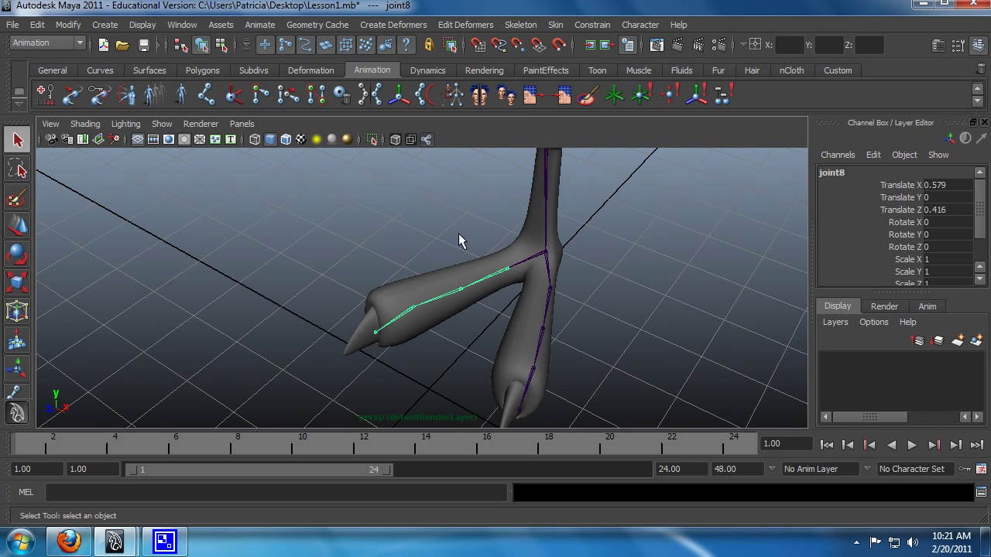
alt+drag(467, 249, 484, 330)
key(e)
key(ctrl+z)
key(q)
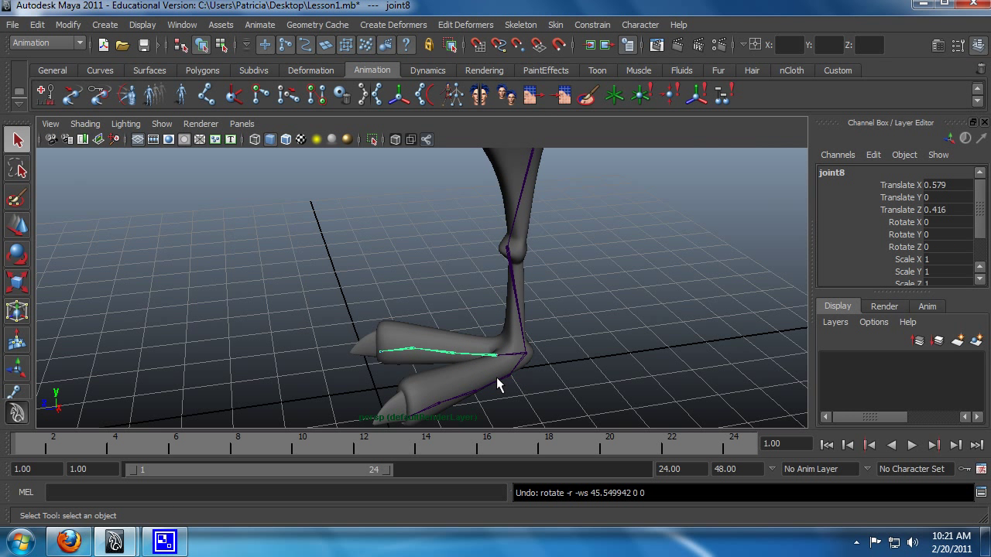
click(498, 377)
key(e)
drag(505, 350, 476, 375)
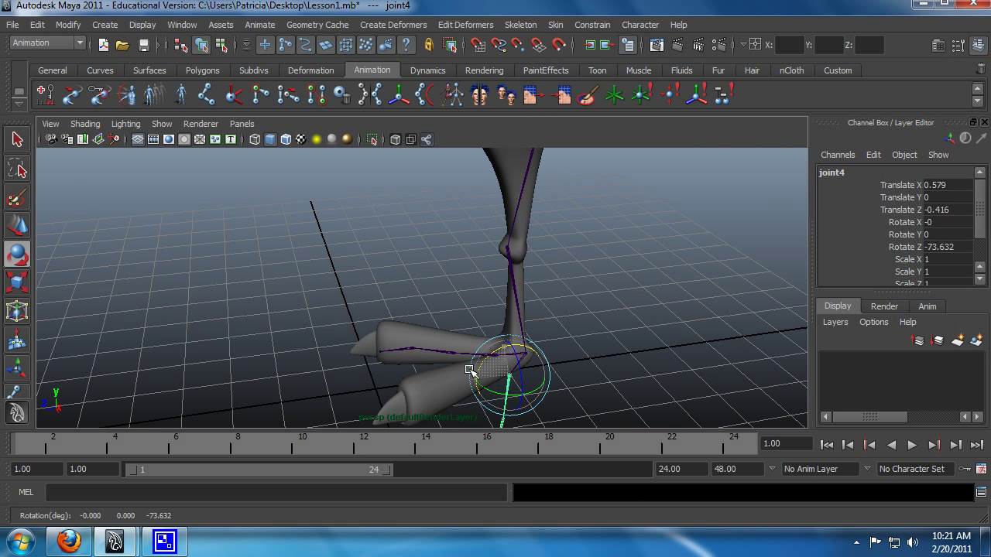
key(ctrl+z)
Step: In the side view, branch from root joint1 with a new joint in the lower body, about -0.328 in Translate X and 1.574 in Translate Y
alt+drag(574, 373, 555, 351)
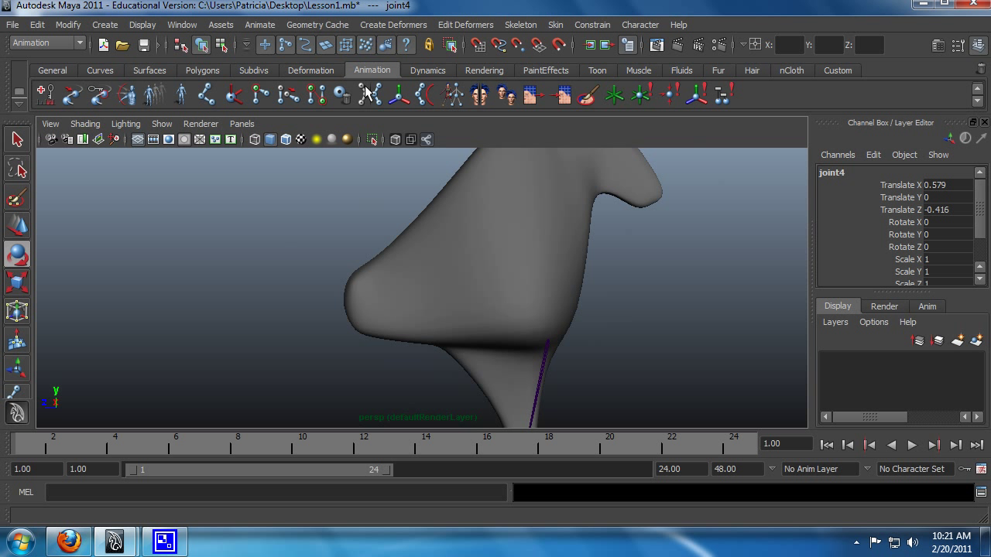
click(208, 101)
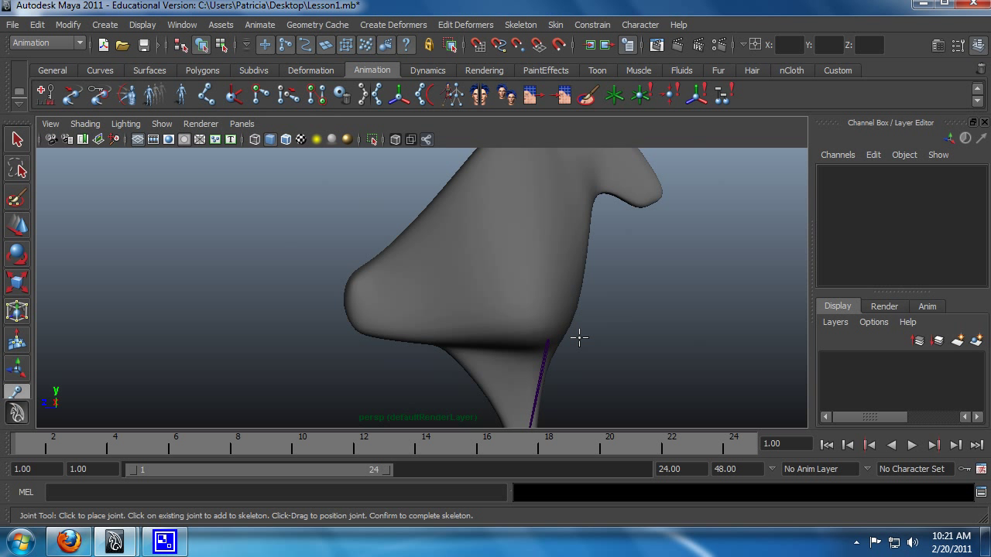
key(space)
key(space)
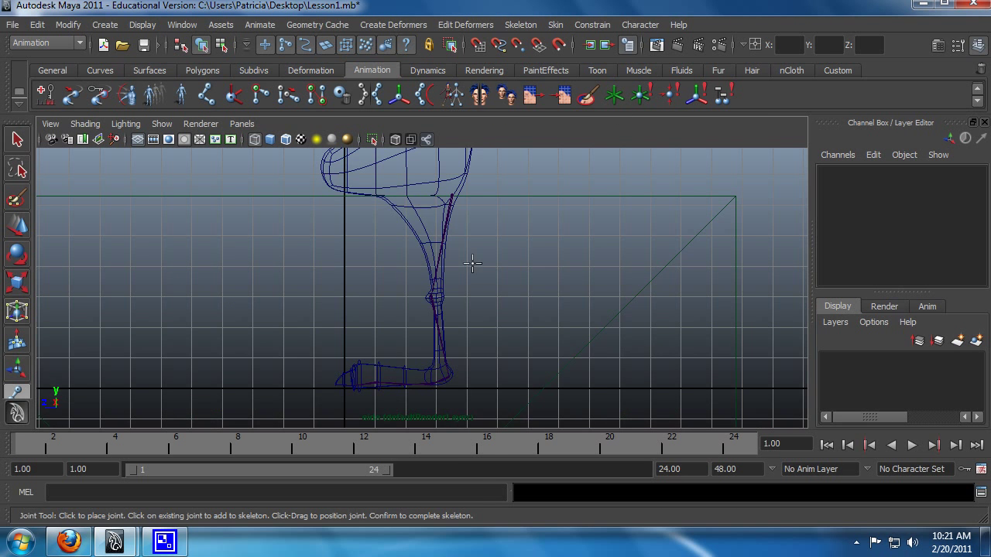
scroll(473, 387, down, 1)
scroll(504, 358, up, 5)
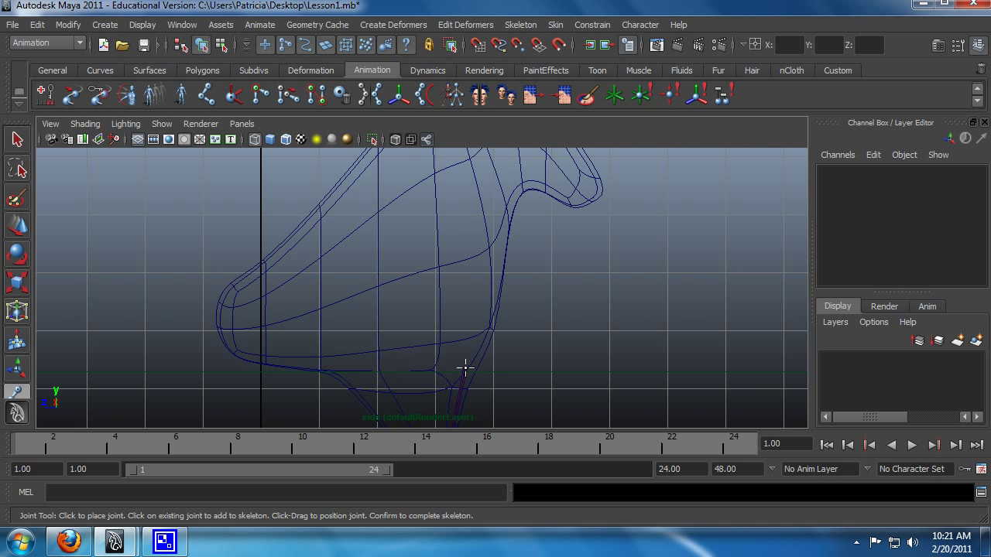
scroll(538, 372, up, 5)
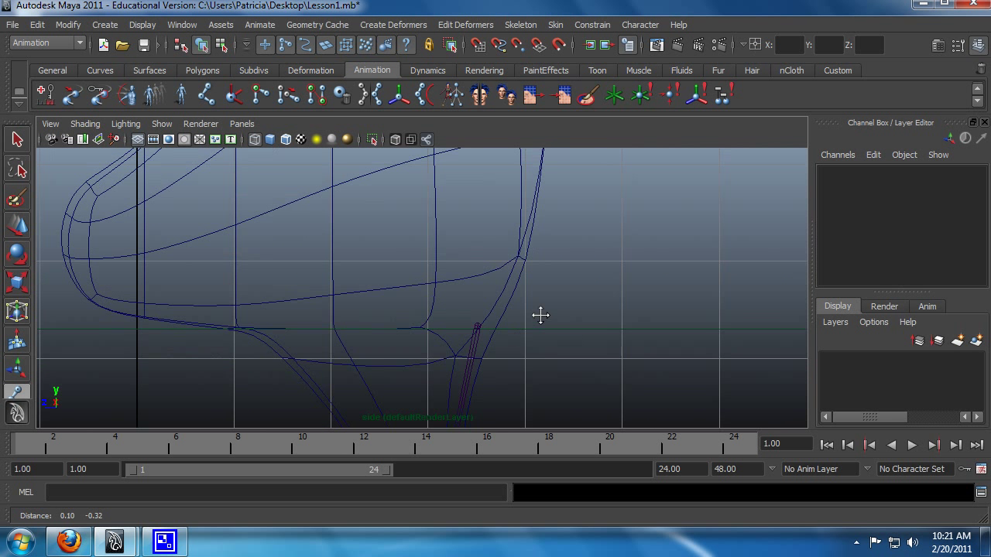
click(472, 319)
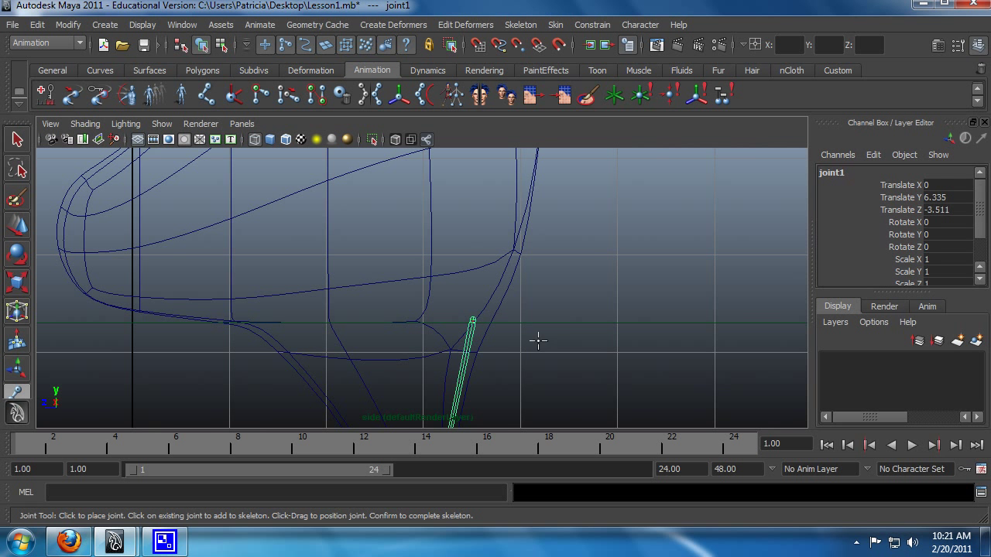
alt+middle_drag(524, 311, 539, 380)
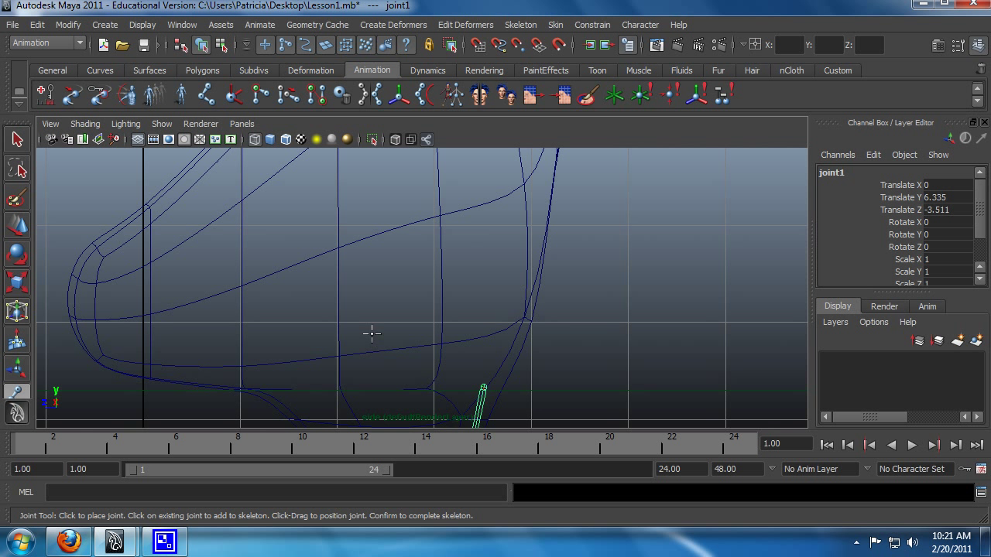
click(340, 325)
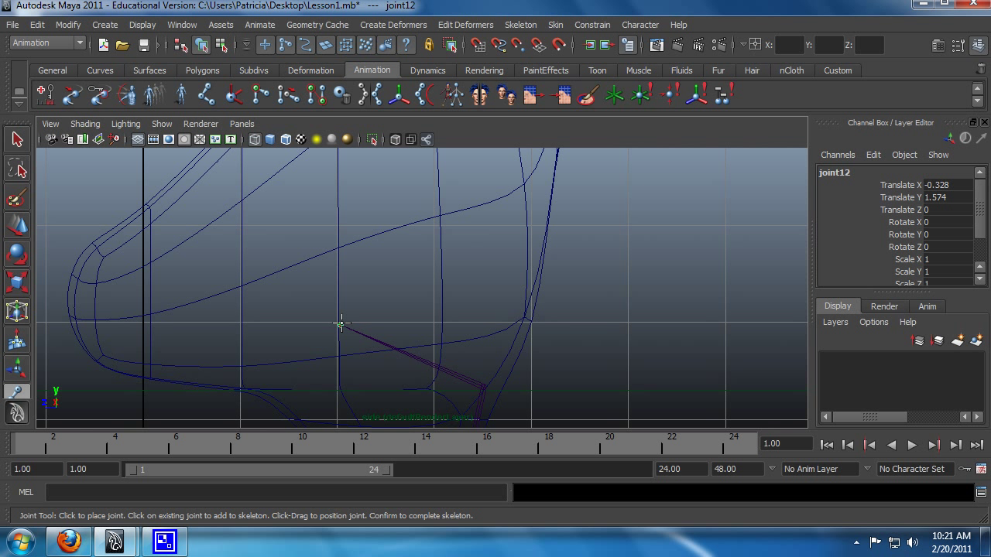
Step: Extend the body chain with one joint near the top of the body and three along the down-curving tail, and complete the skeleton
alt+middle_drag(435, 228, 469, 322)
alt+middle_drag(443, 205, 416, 271)
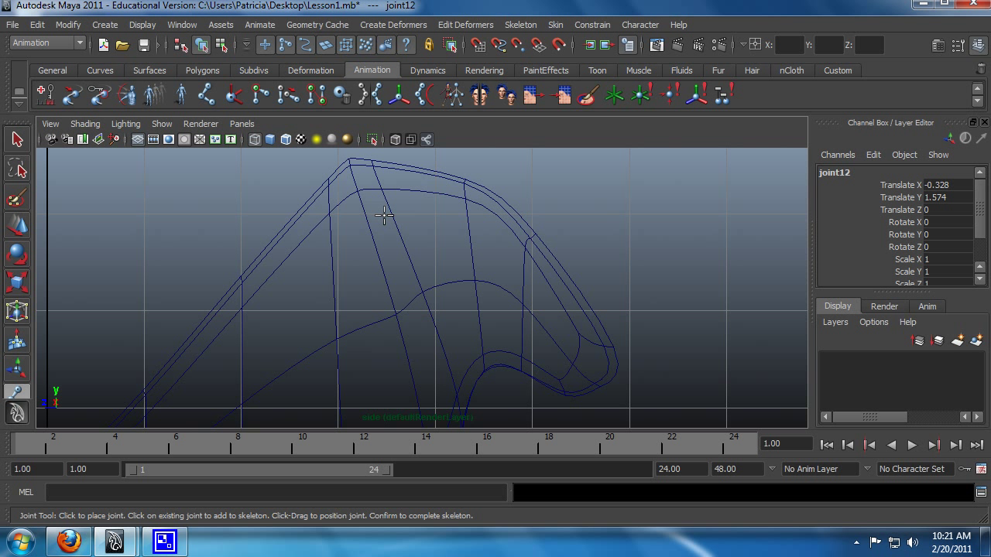
click(406, 253)
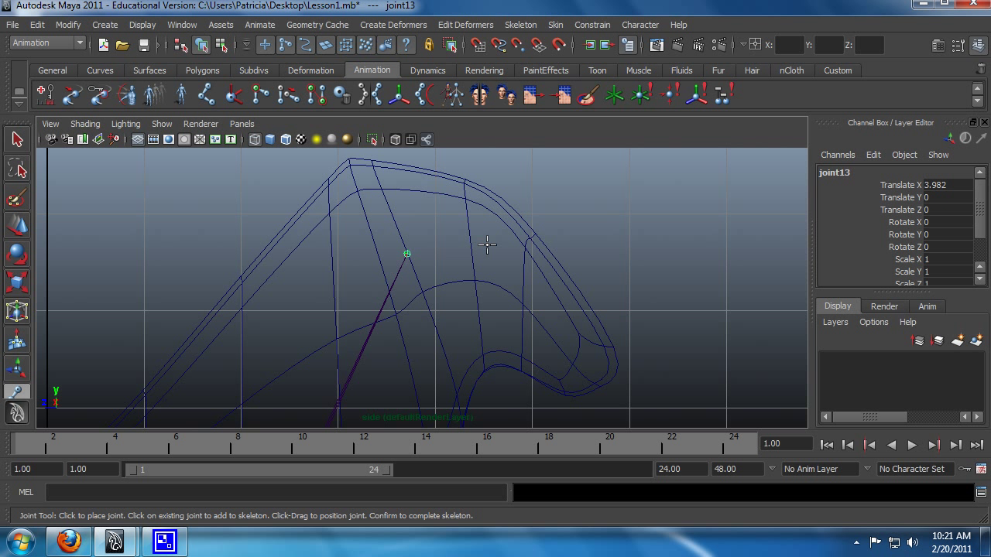
click(472, 256)
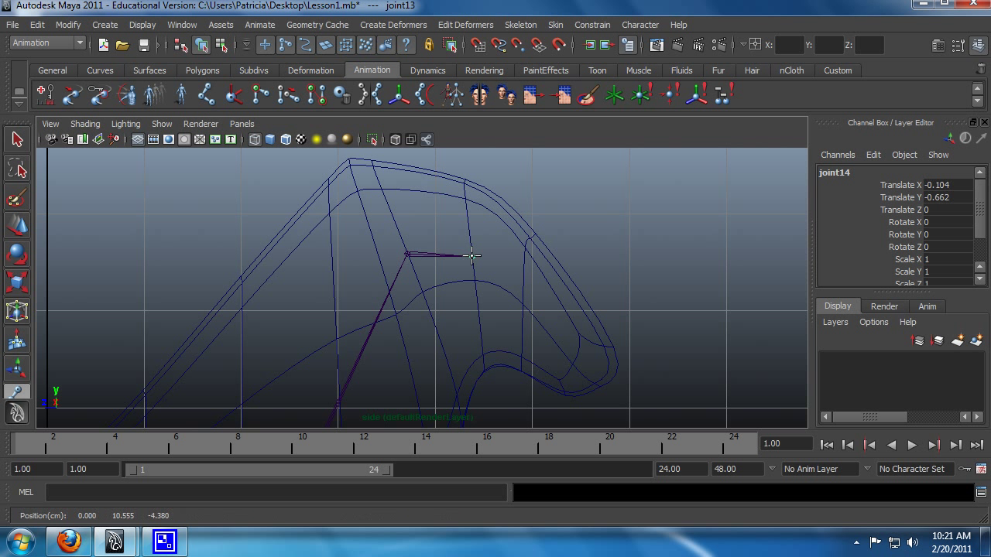
click(523, 283)
click(580, 353)
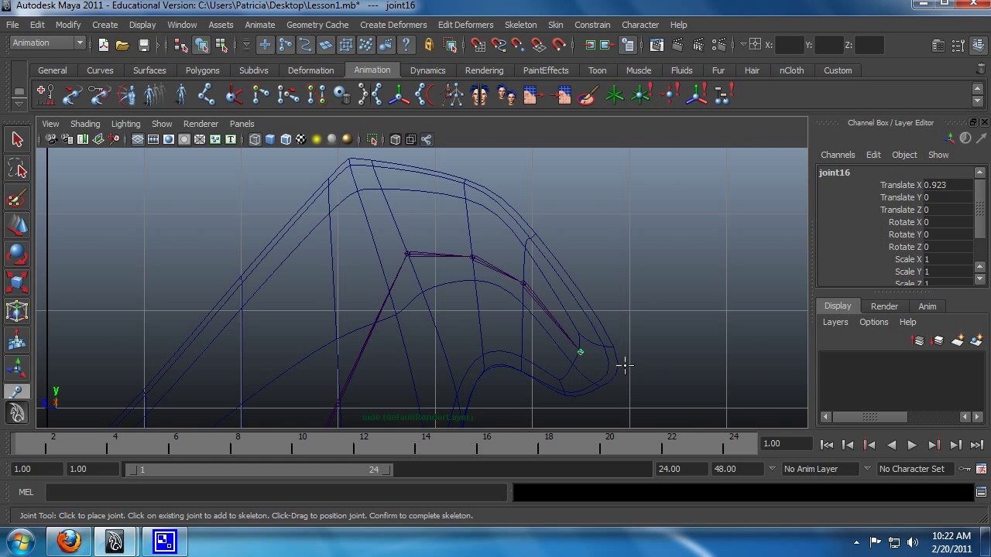
alt+right_drag(583, 360, 454, 312)
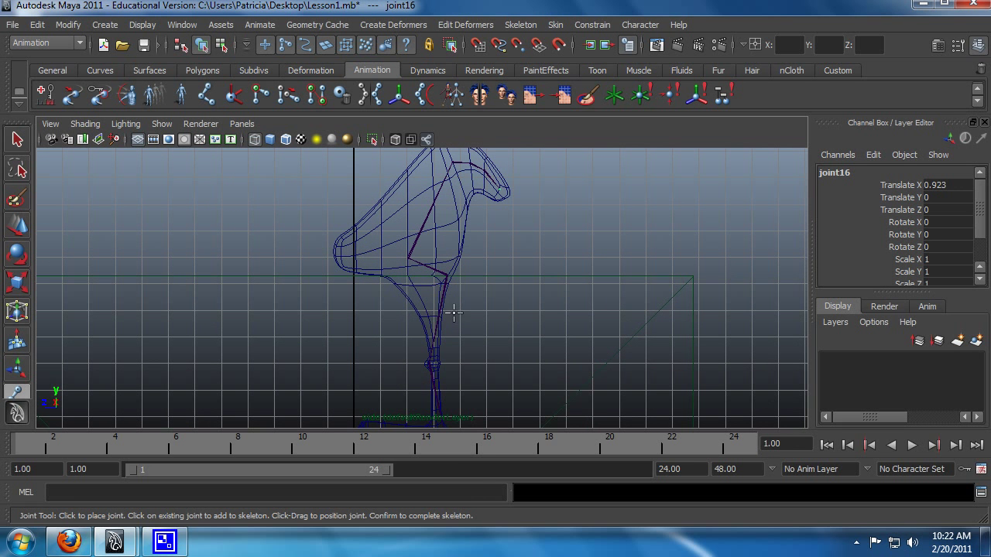
key(space)
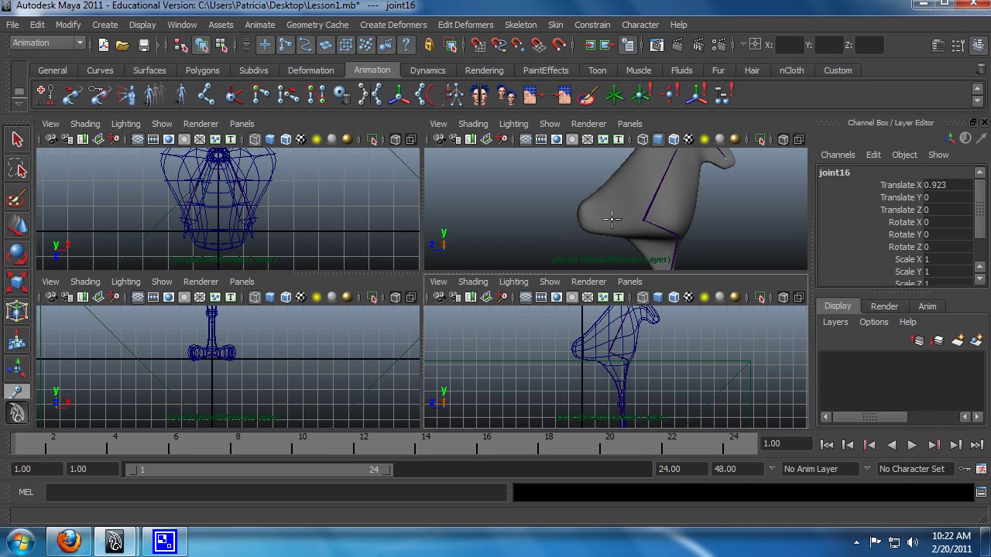
key(space)
alt+drag(465, 266, 471, 307)
key(q)
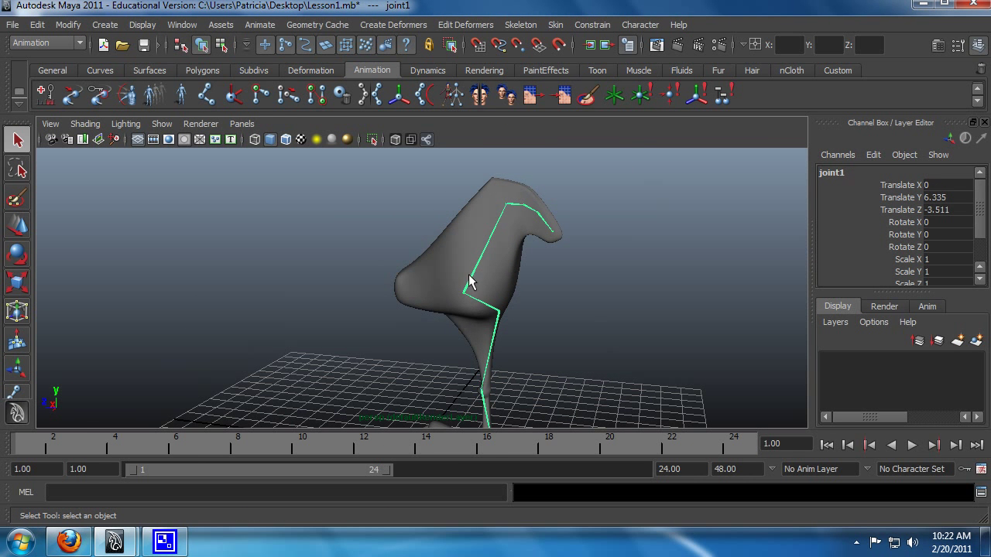
Step: Try rotating the body joint joint12 and the tail joint joint14 in the perspective view, and undo the rotations
click(481, 263)
key(e)
mouse_move(491, 268)
mouse_down()
mouse_move(475, 262)
mouse_move(492, 257)
mouse_up()
key(q)
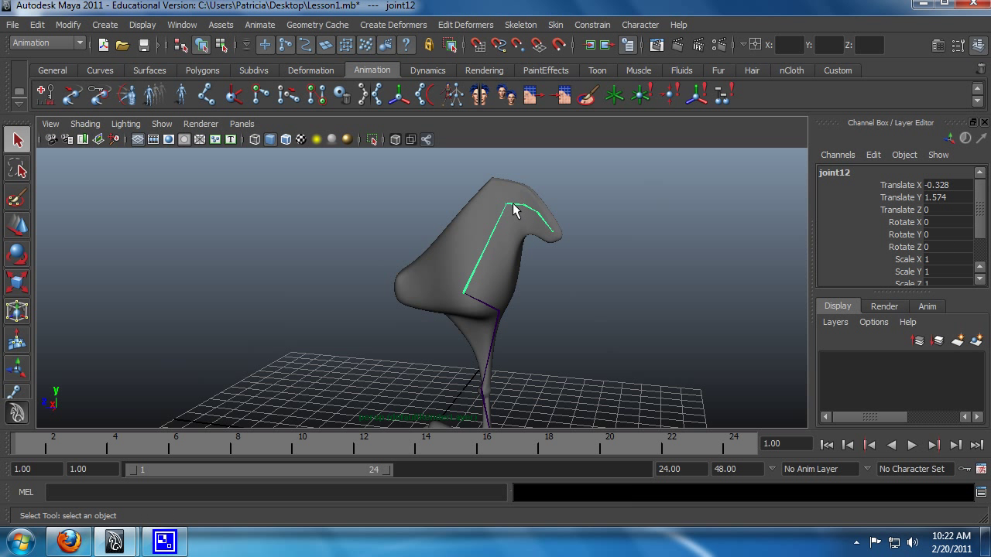
click(521, 211)
key(e)
drag(529, 211, 557, 214)
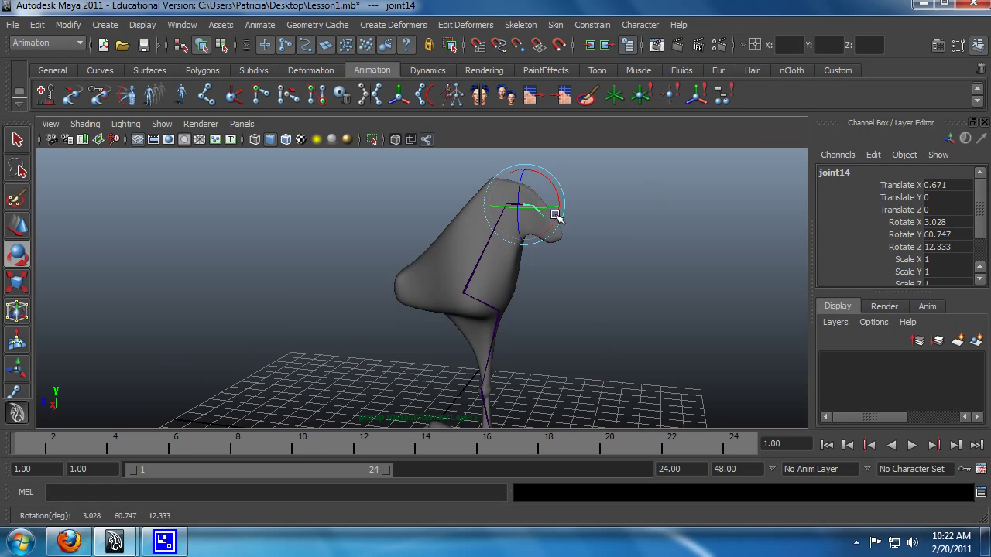
alt+drag(598, 255, 477, 273)
key(ctrl+z)
key(ctrl+z)
key(ctrl+z)
key(ctrl+z)
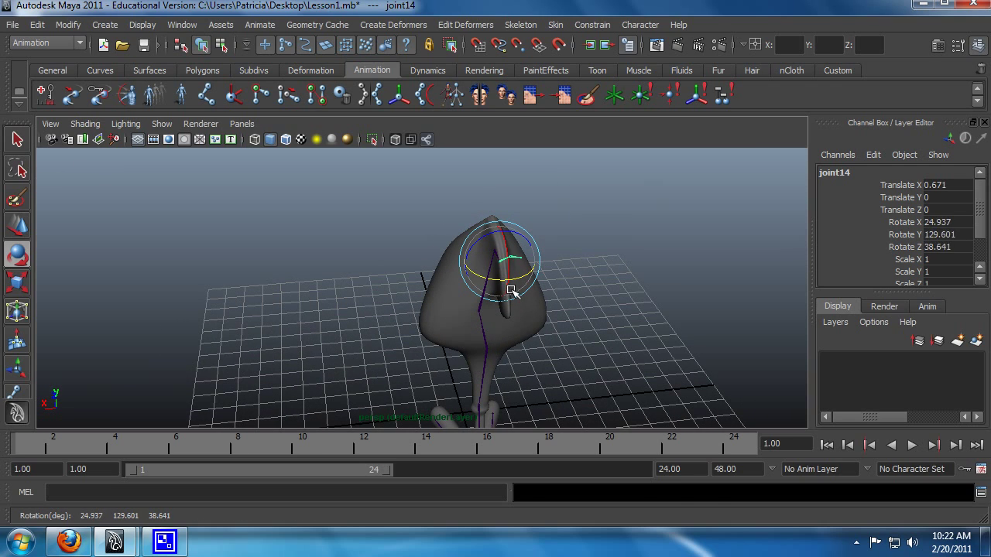
alt+drag(443, 308, 473, 287)
alt+middle_drag(610, 325, 566, 326)
alt+drag(494, 325, 562, 329)
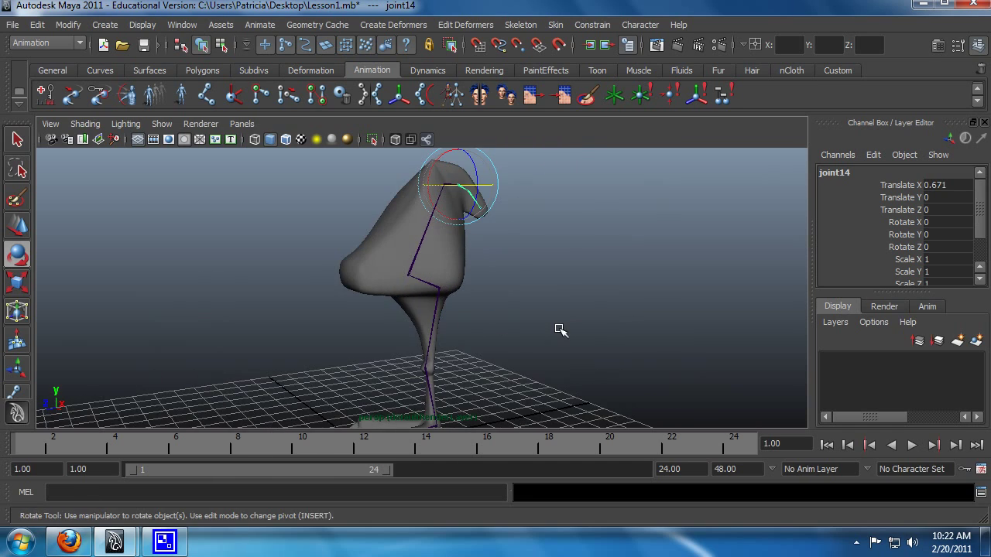
alt+right_drag(555, 330, 512, 296)
alt+drag(595, 283, 549, 314)
alt+middle_drag(549, 314, 566, 301)
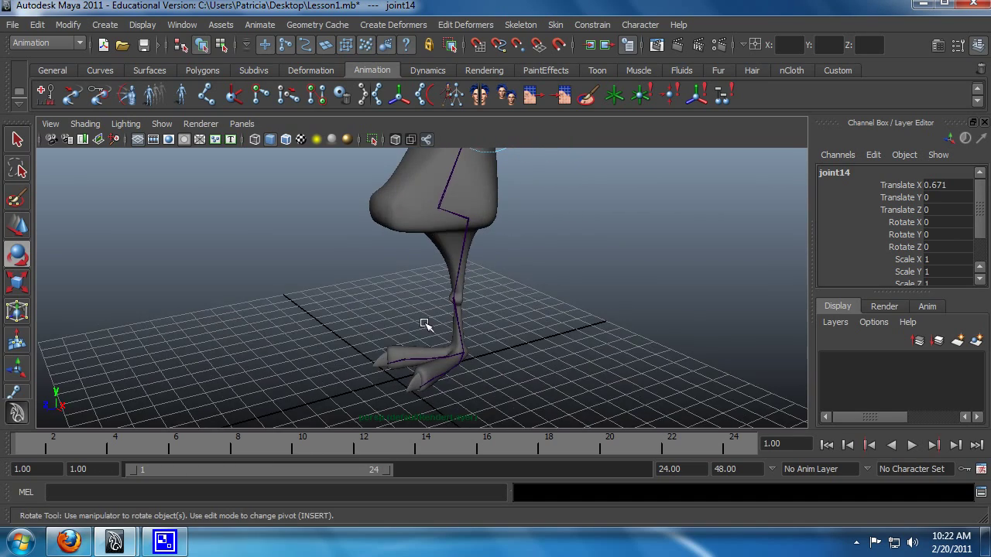